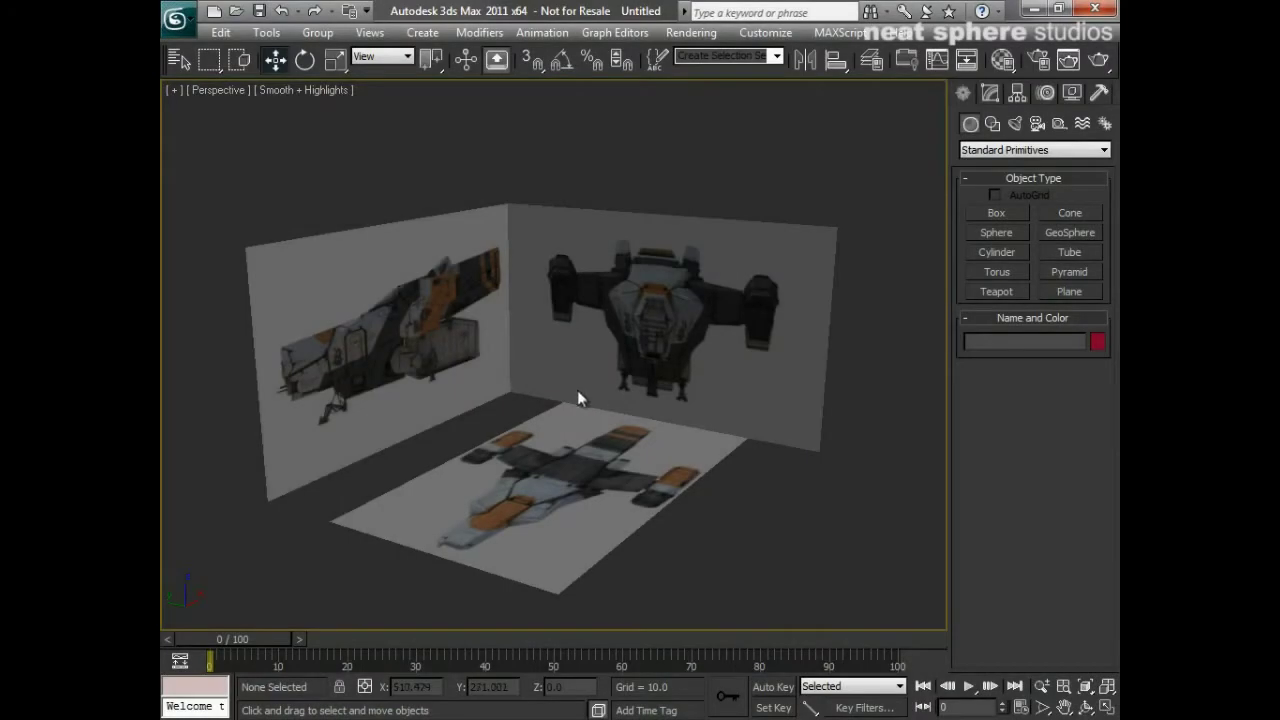
- Orbit the Perspective view to look down on the three textured ship reference planes
mouse_move(600, 388)
middle_mouse_down("alt")
mouse_move(500, 400)
mouse_move(579, 414)
mouse_move(611, 397)
mouse_move(604, 387)
mouse_move(580, 418)
mouse_move(594, 440)
mouse_move(563, 457)
mouse_move(490, 404)
mouse_move(489, 380)
mouse_move(509, 366)
mouse_move(585, 383)
middle_mouse_up("alt")
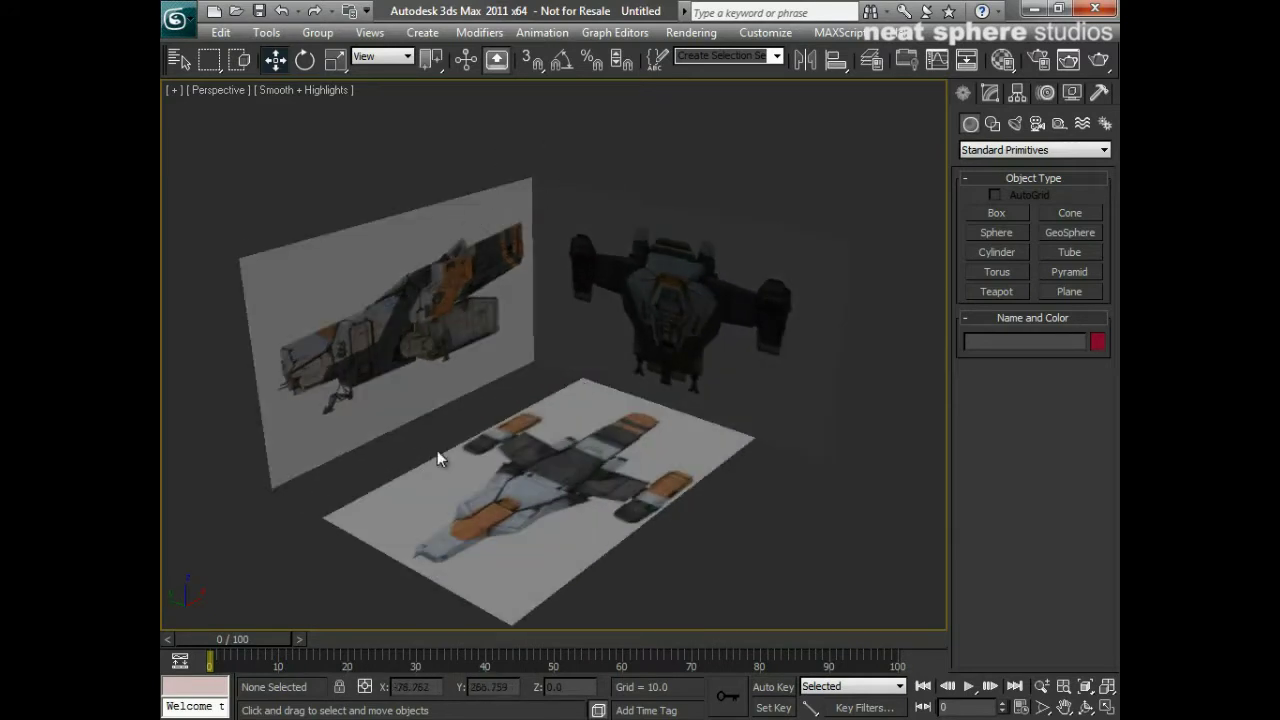
middle_click_drag(451, 451, 503, 473, "alt")
- Draw Box001 (about 117.8 × 158.1 × 167.4) over the top-view ship image
left_click(990, 213)
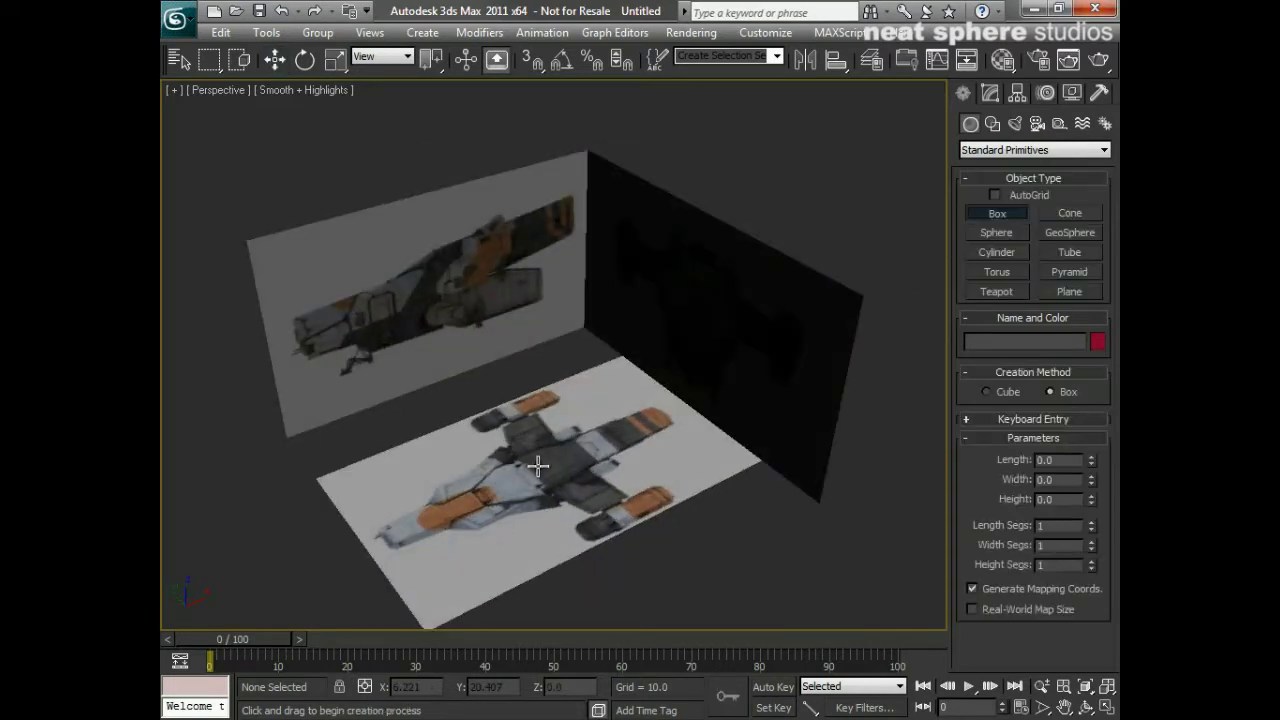
left_click_drag(534, 449, 518, 470)
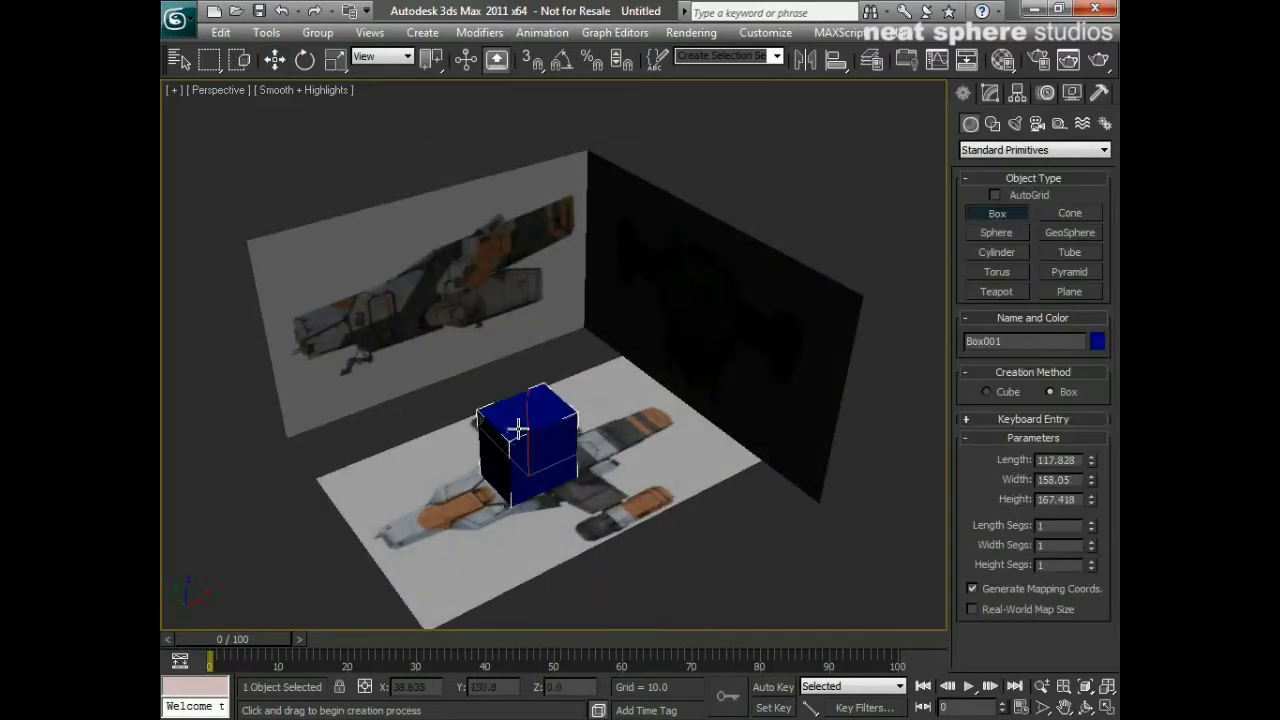
left_click(553, 440)
key("w")
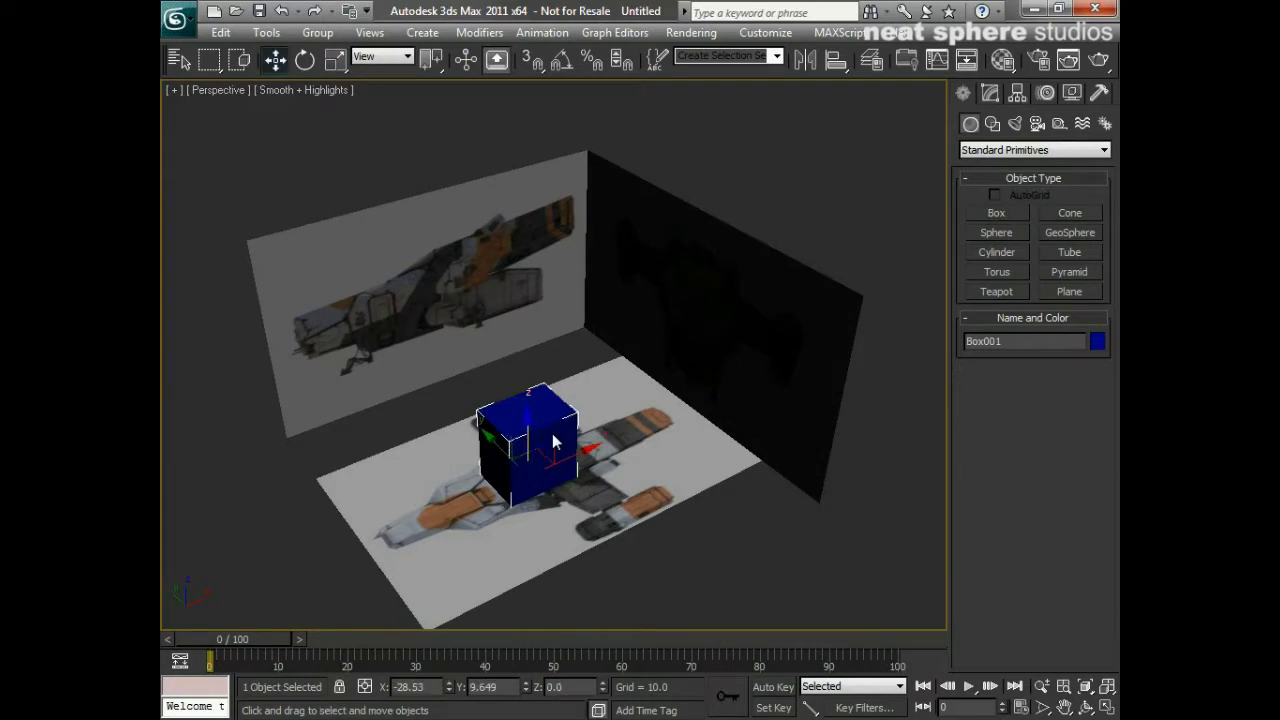
- Make the box see-through with Alt+X and turn on edged-faces display
key("alt+x")
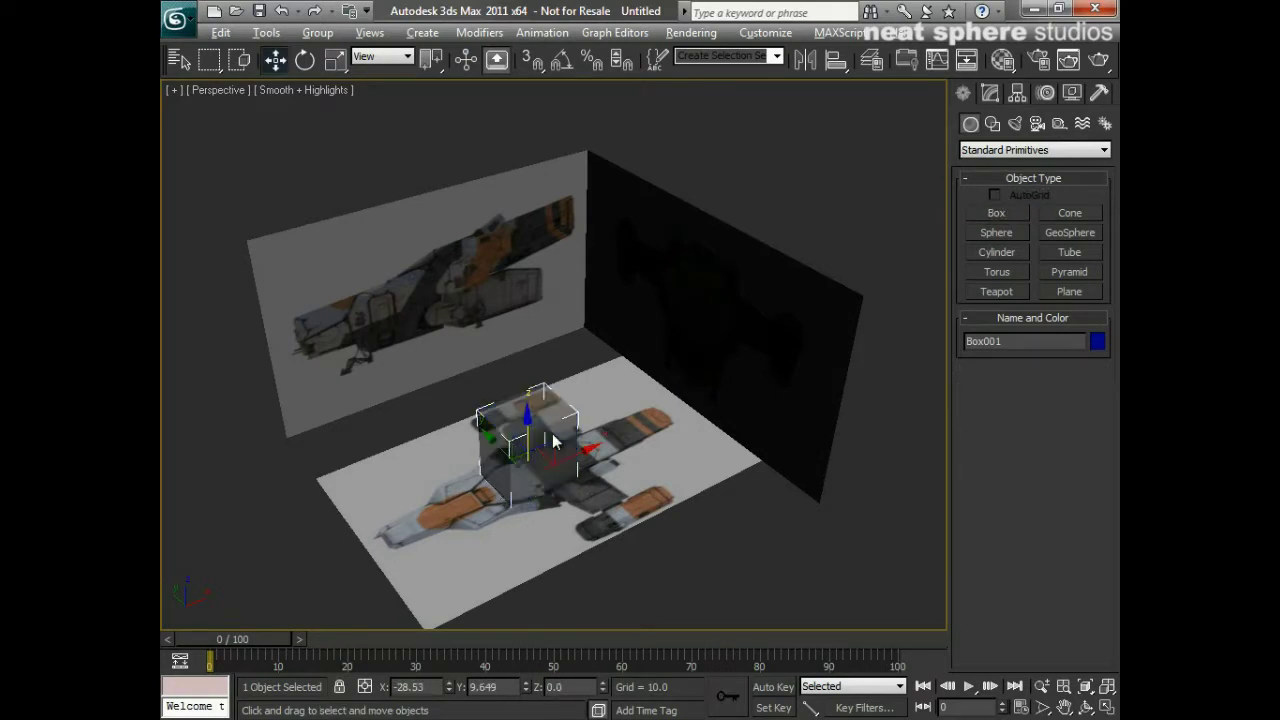
left_click(990, 92)
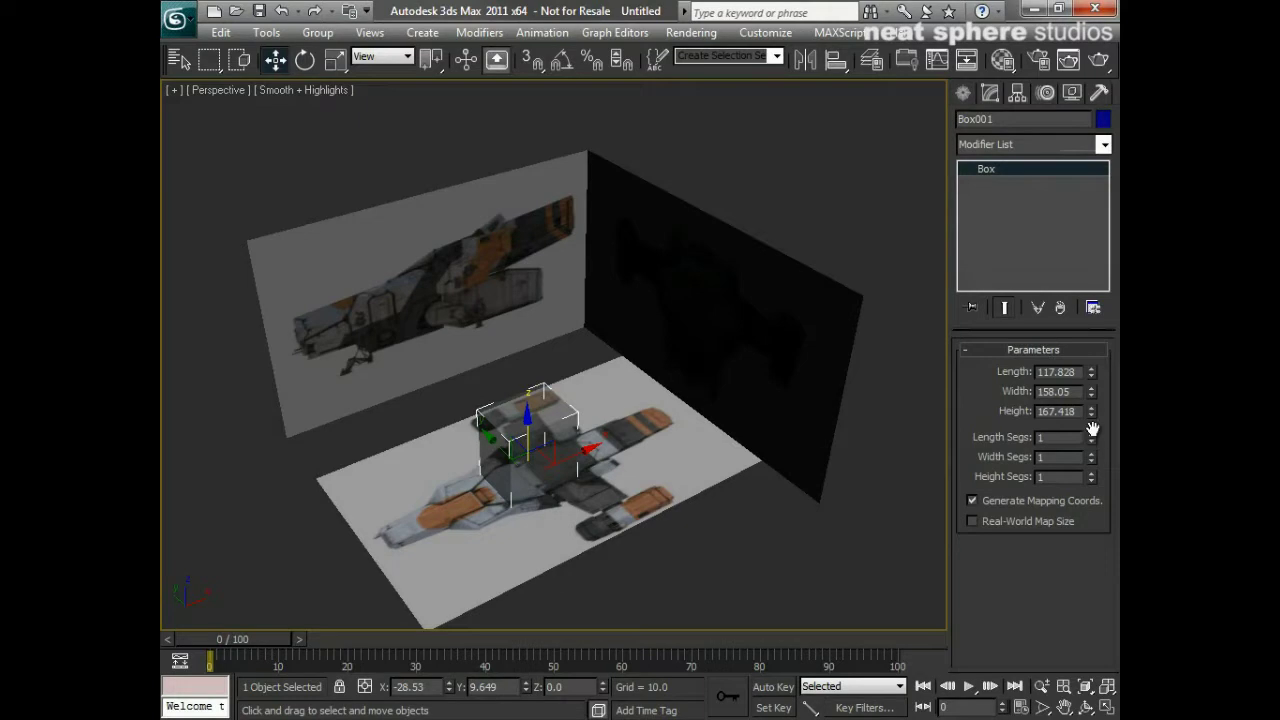
key("F4")
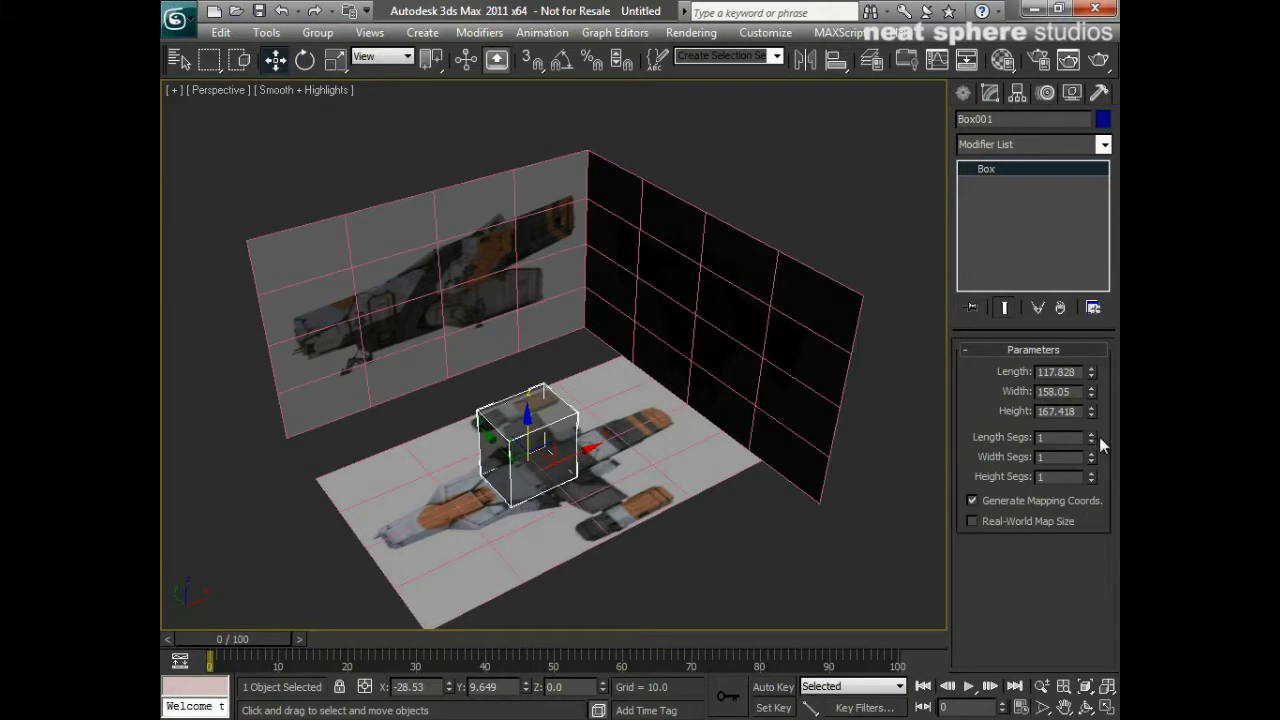
- Set the box's length, width and height segments to 3 each
left_click(1091, 434)
left_click(1091, 434)
left_click(1091, 453)
left_click(1091, 453)
left_click(1091, 473)
left_click(1091, 473)
- Return to four viewports and raise the box into the ship's body in the Front view
key("alt+w")
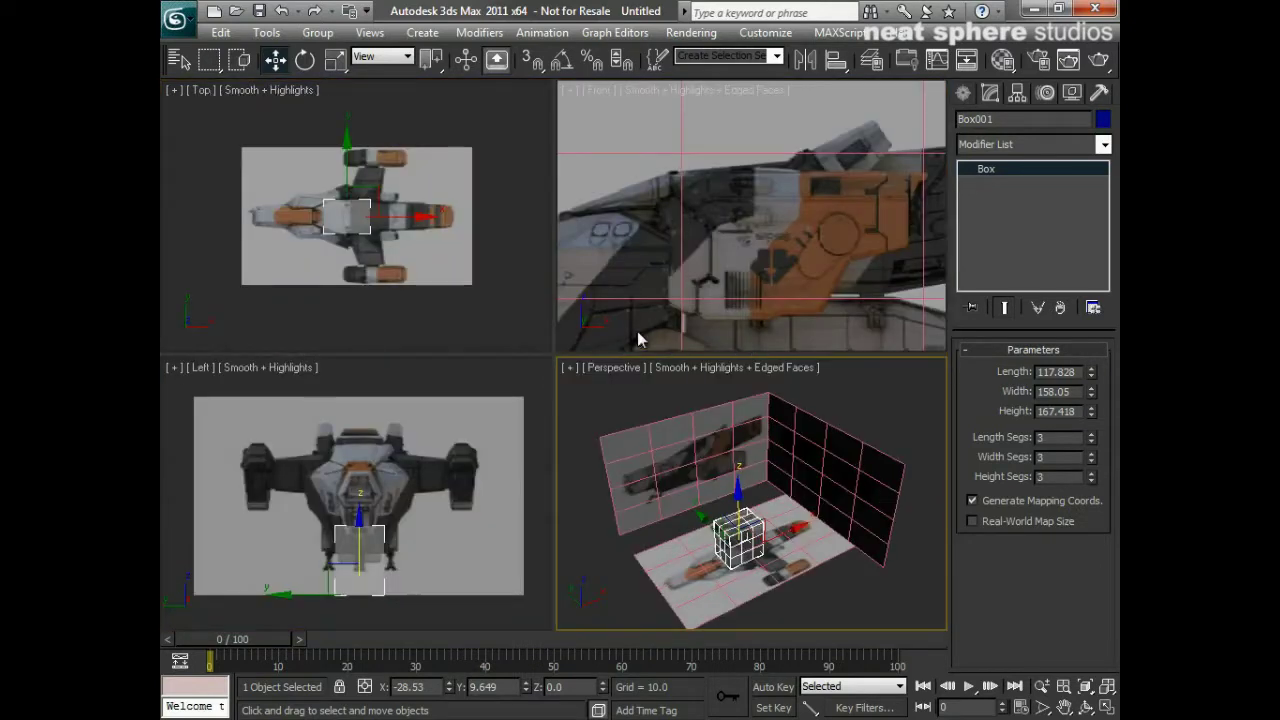
key("alt+z")
left_click(745, 142)
left_click_drag(745, 142, 745, 200)
key("w")
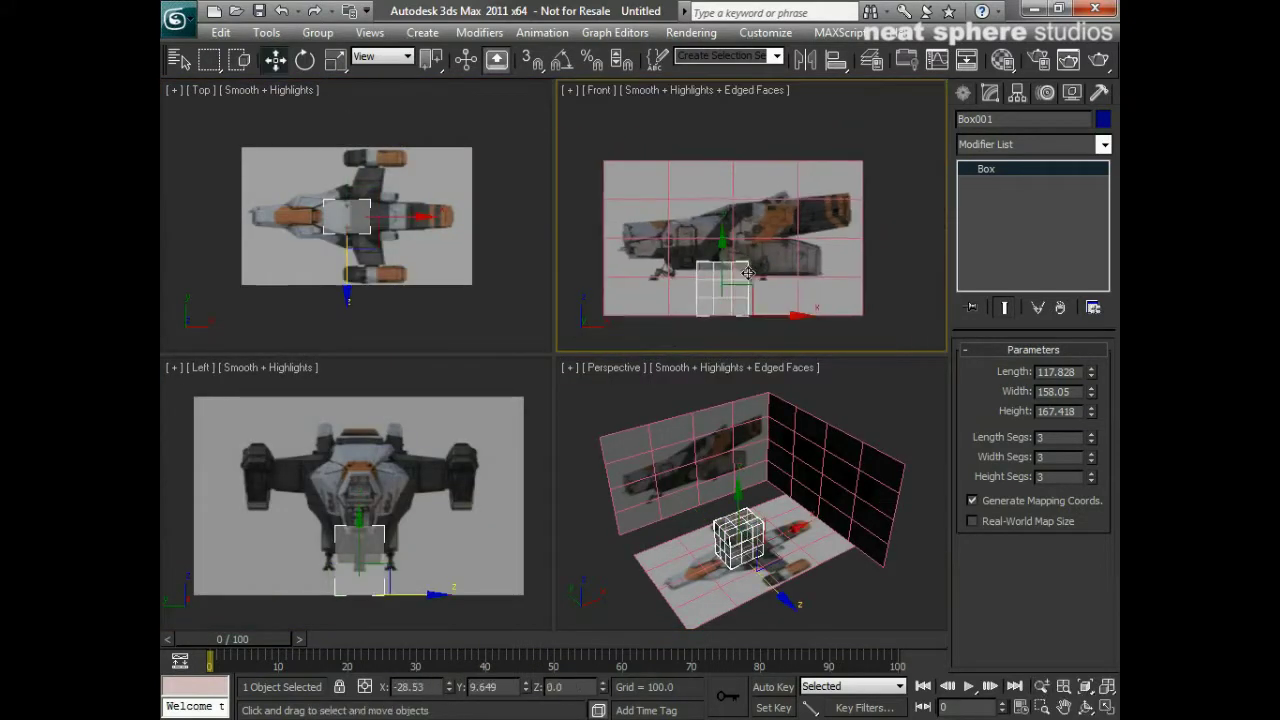
left_click_drag(754, 288, 758, 232)
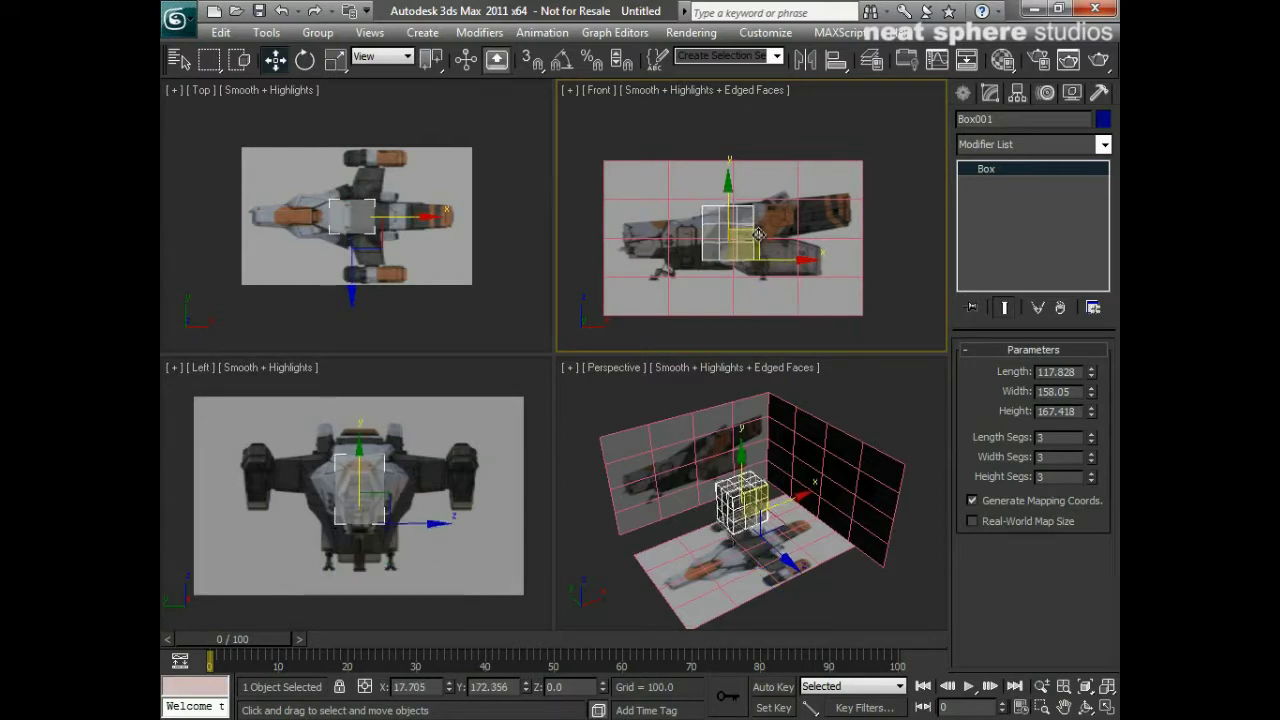
- Slide the box along the ship's length in the Top view and reframe the Perspective view
left_click(400, 228)
left_click_drag(400, 228, 414, 249)
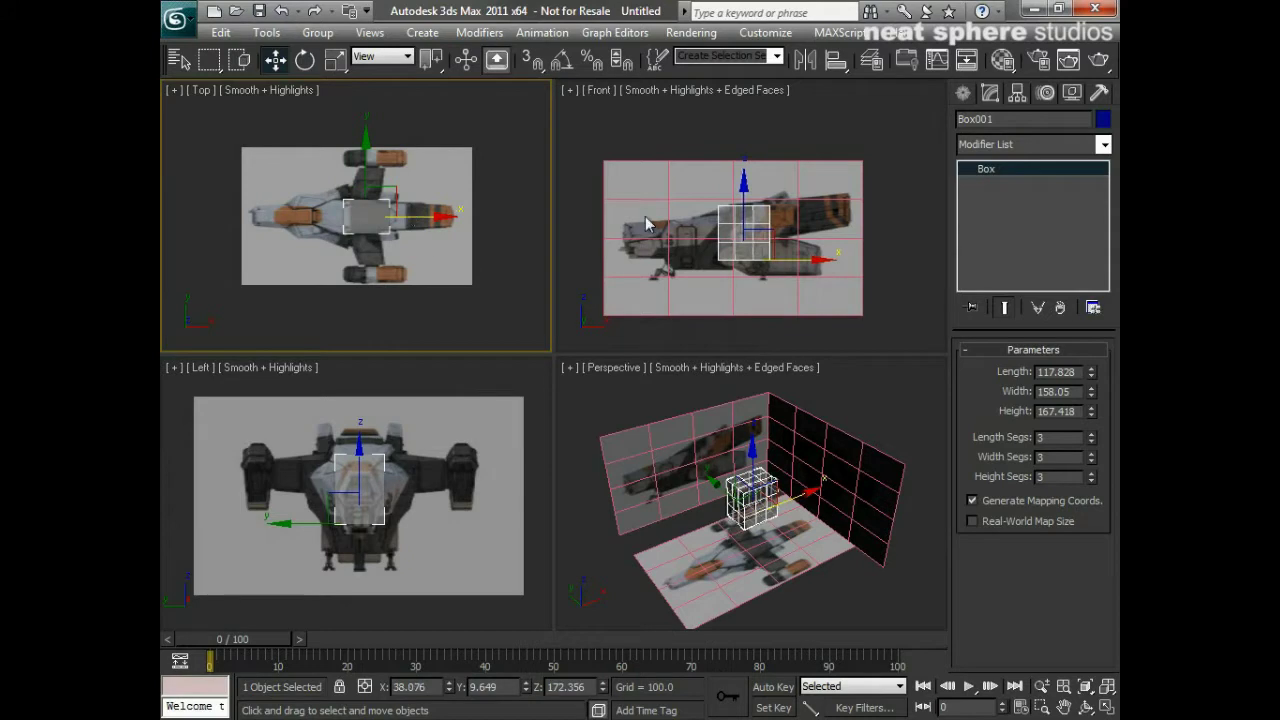
scroll(803, 200, "up", 3)
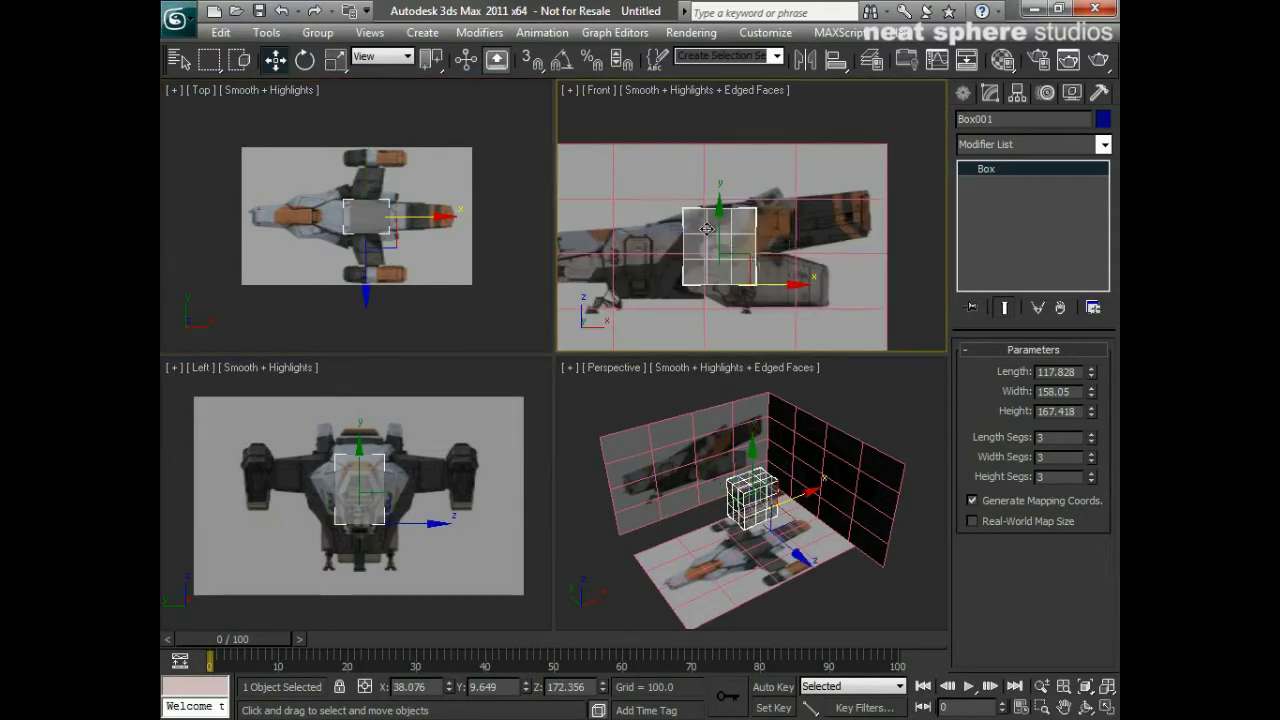
mouse_move(748, 512)
middle_mouse_down("alt")
mouse_move(838, 522)
mouse_move(808, 580)
mouse_move(757, 466)
mouse_move(756, 489)
middle_mouse_up("alt")
middle_click_drag(700, 235, 759, 209)
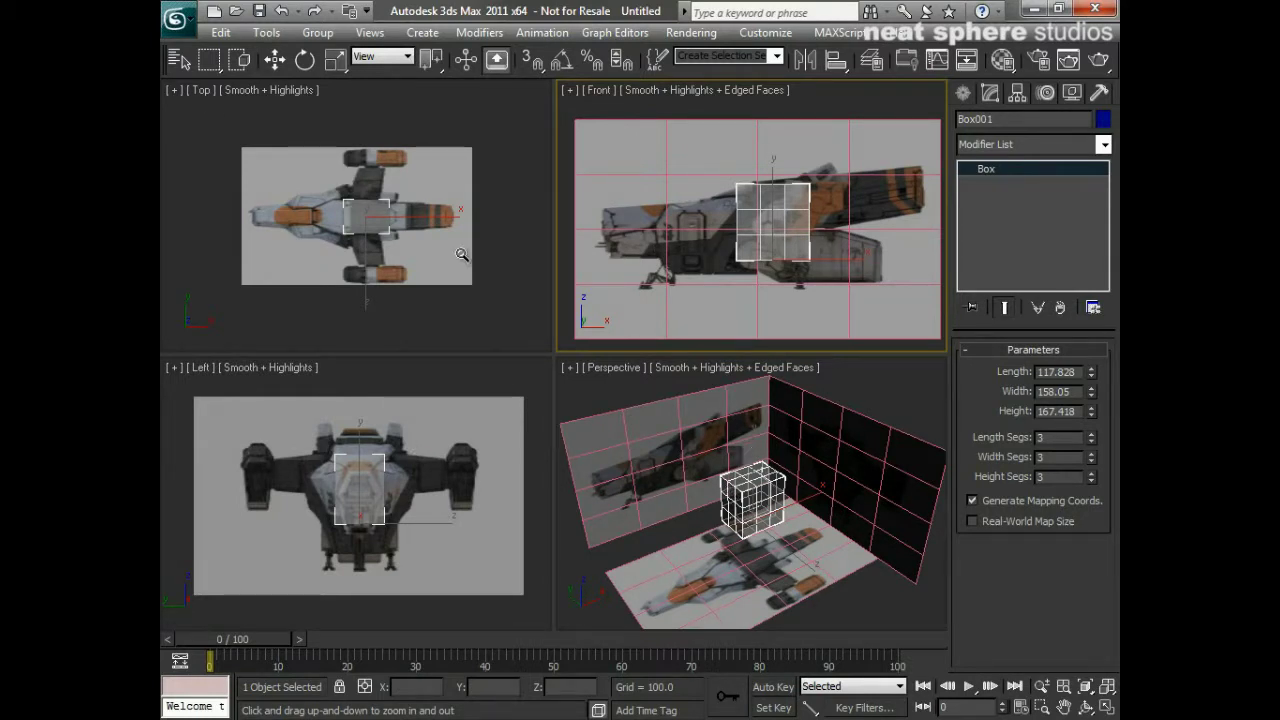
- Reset 3ds Max to an empty scene without saving the current one
left_click(176, 18)
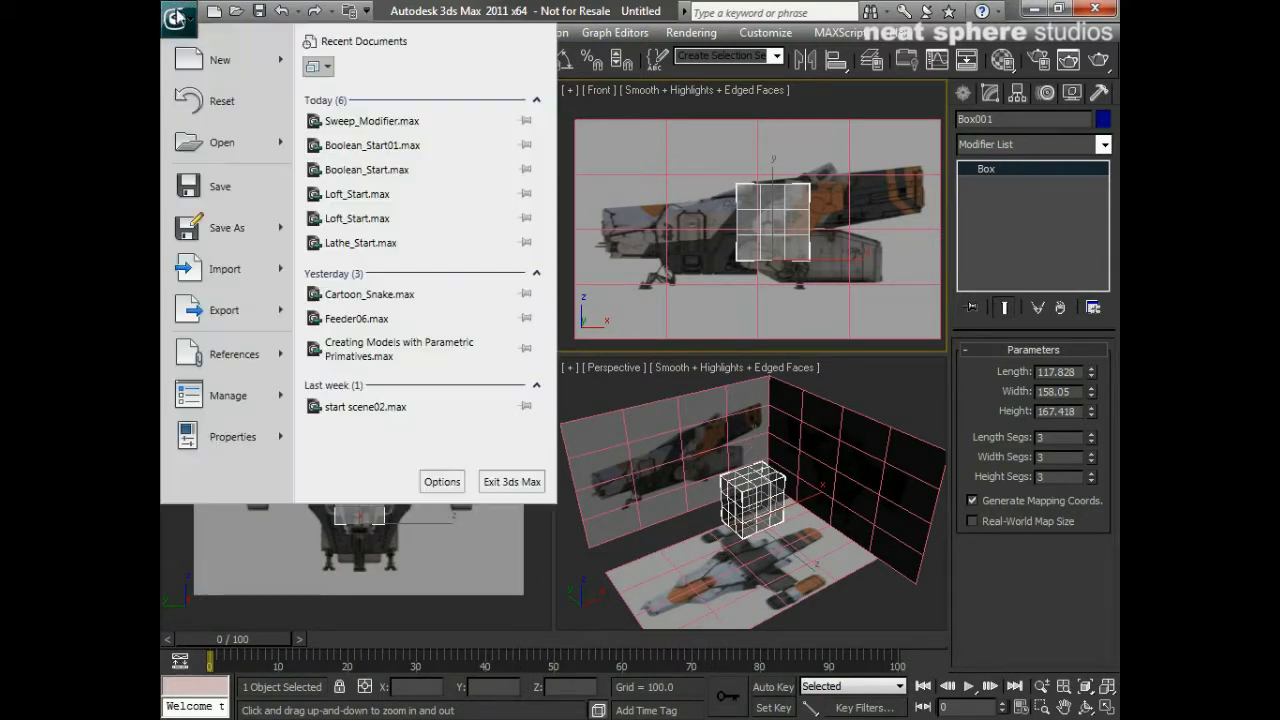
left_click(221, 101)
left_click(646, 435)
left_click(603, 404)
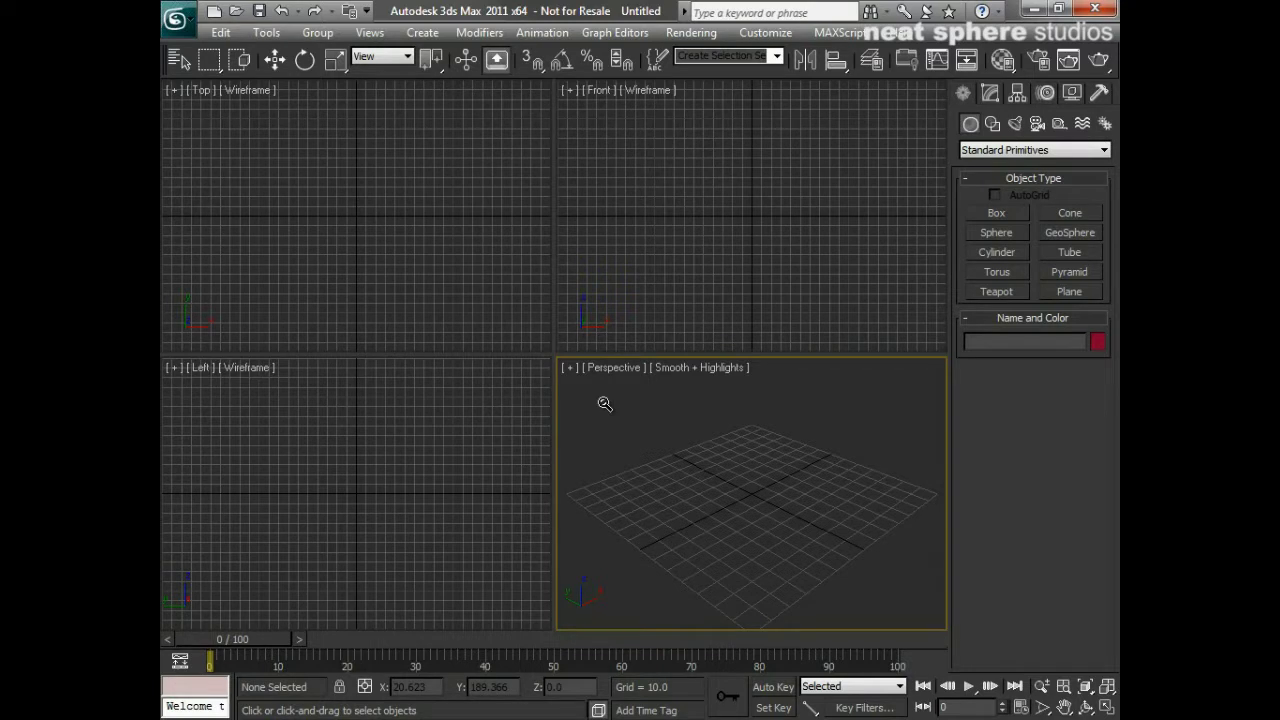
- Draw a flat Plane001 on the ground grid in the Perspective view
left_click(1070, 291)
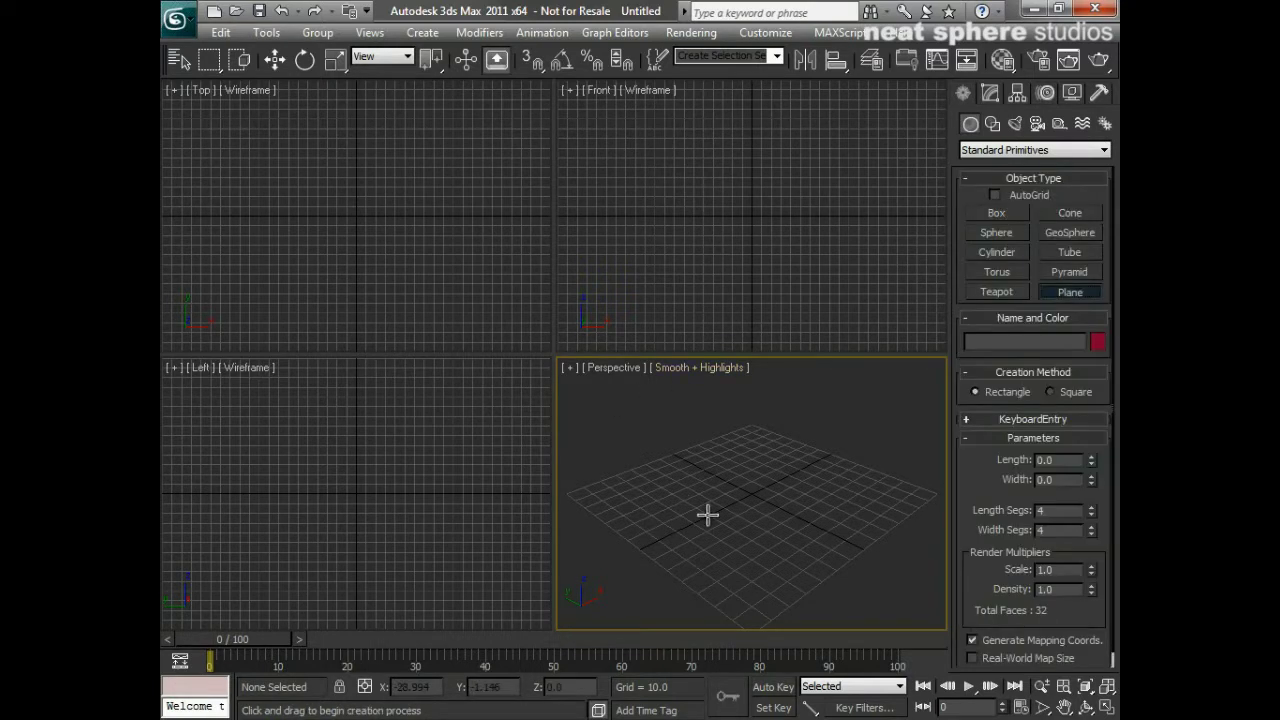
left_click_drag(768, 438, 663, 590)
right_click(853, 573)
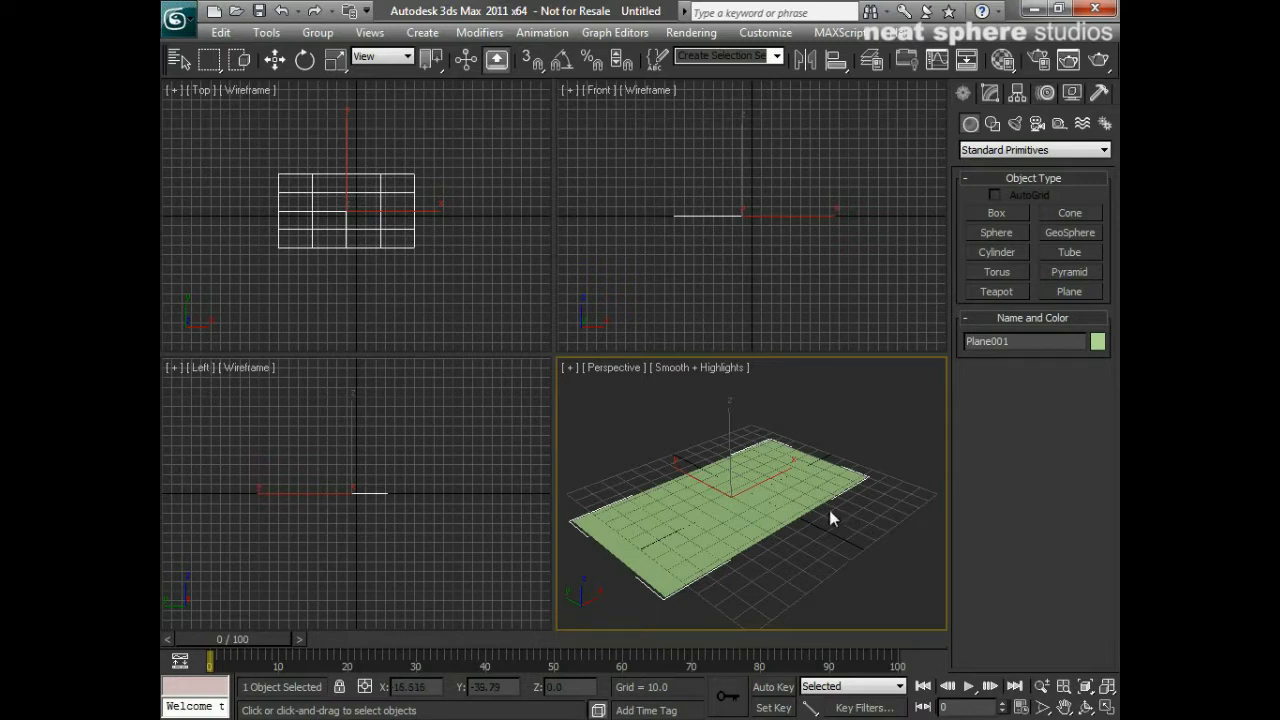
middle_click_drag(796, 481, 763, 507)
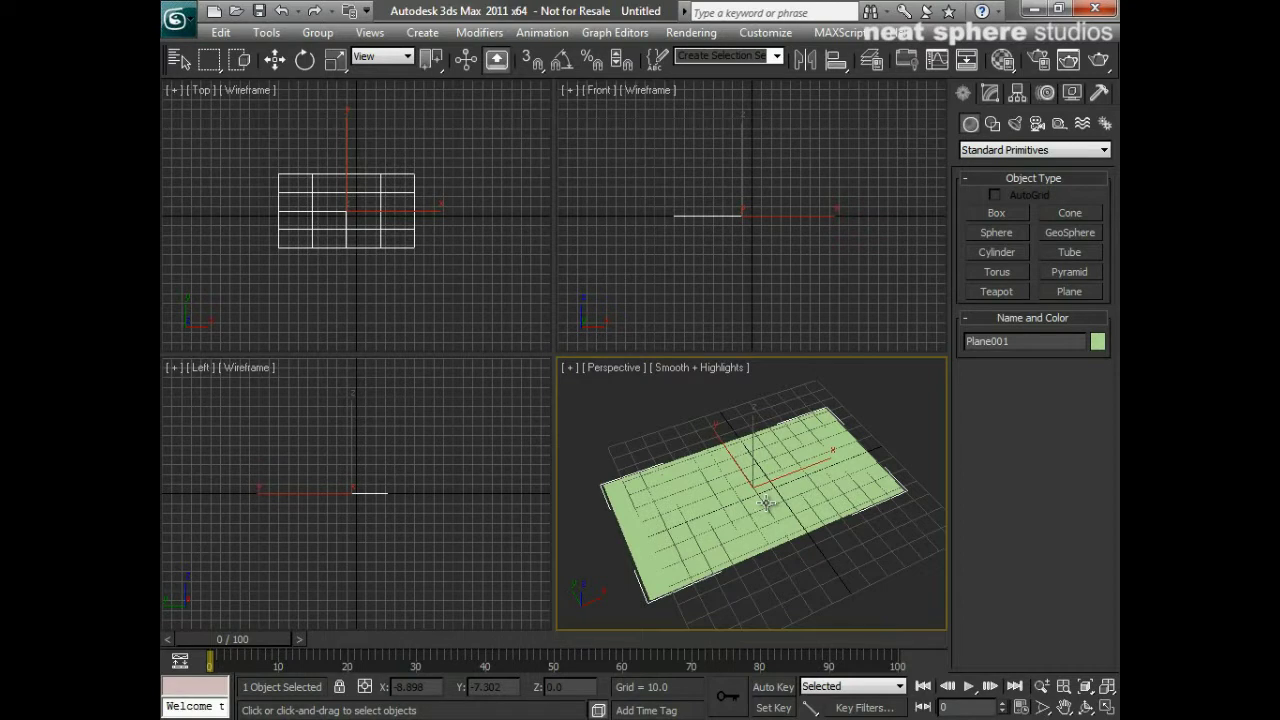
- Set Plane001's width to 800 and length to 480 in the Modify panel
left_click(989, 93)
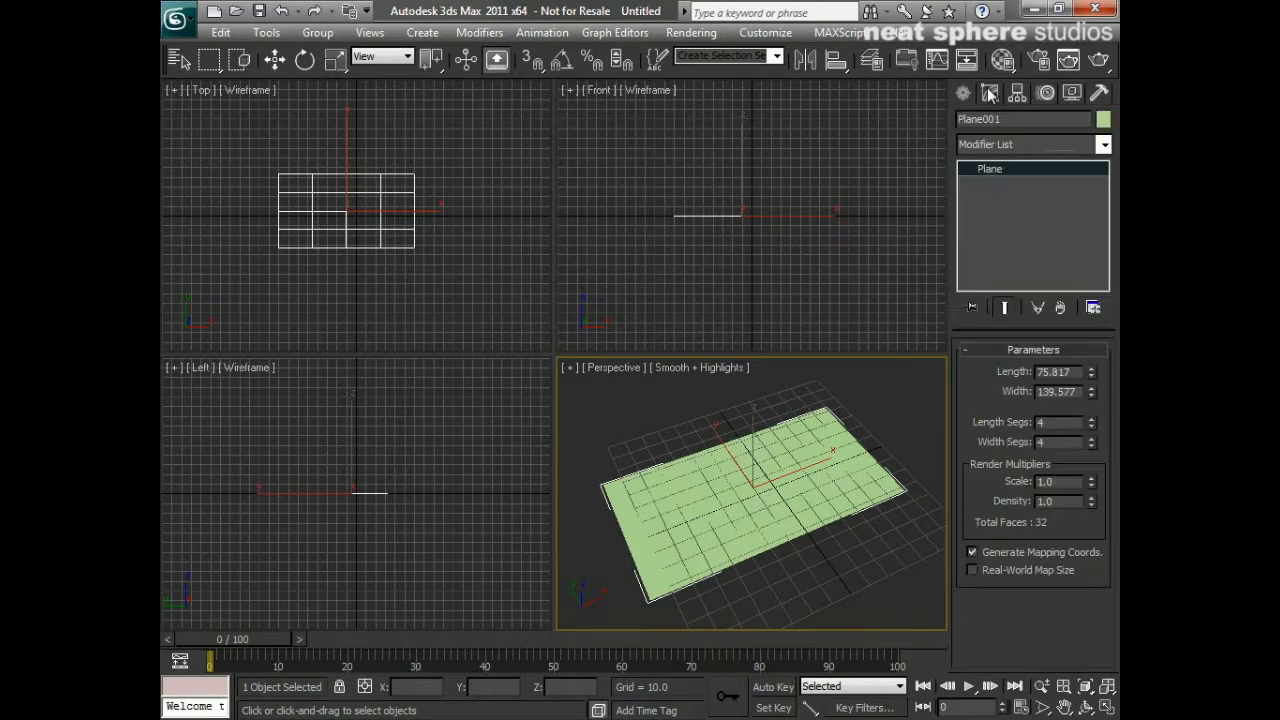
double_click(1079, 393)
type("800")
double_click(1077, 372)
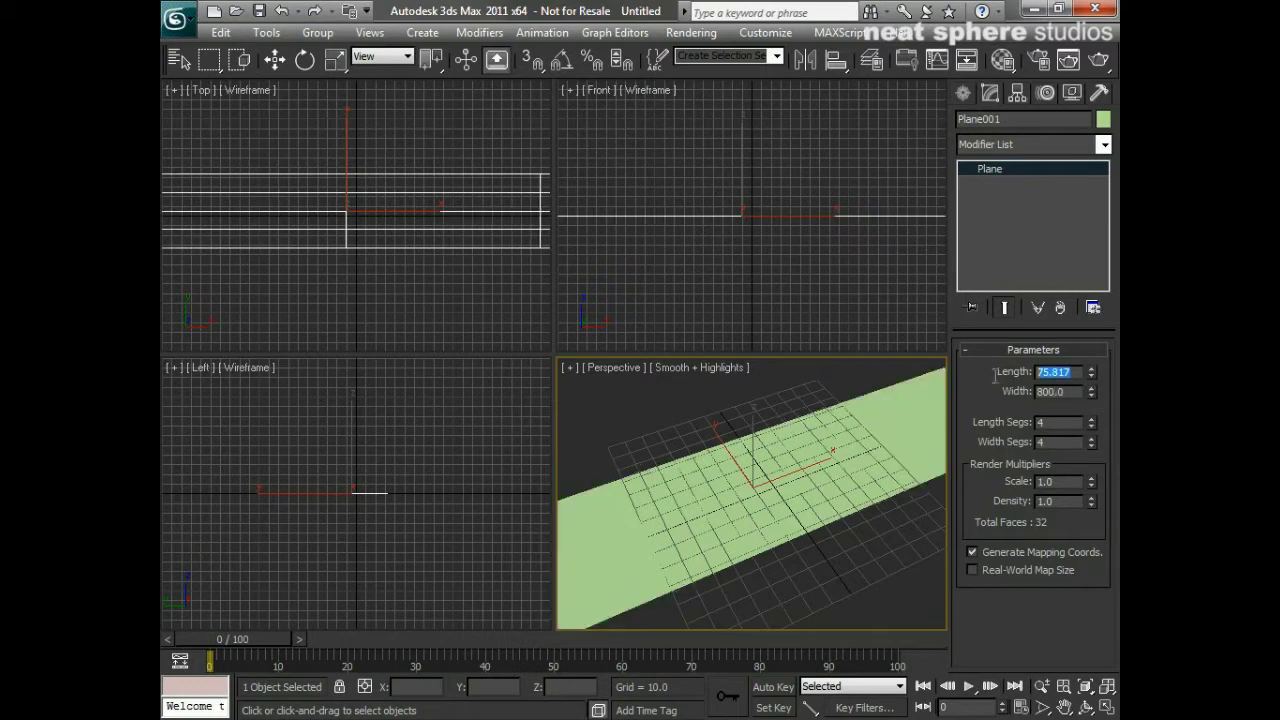
type("480")
key("Return")
- Zoom out and maximize the Perspective viewport with Alt+W
scroll(743, 455, "down", 8)
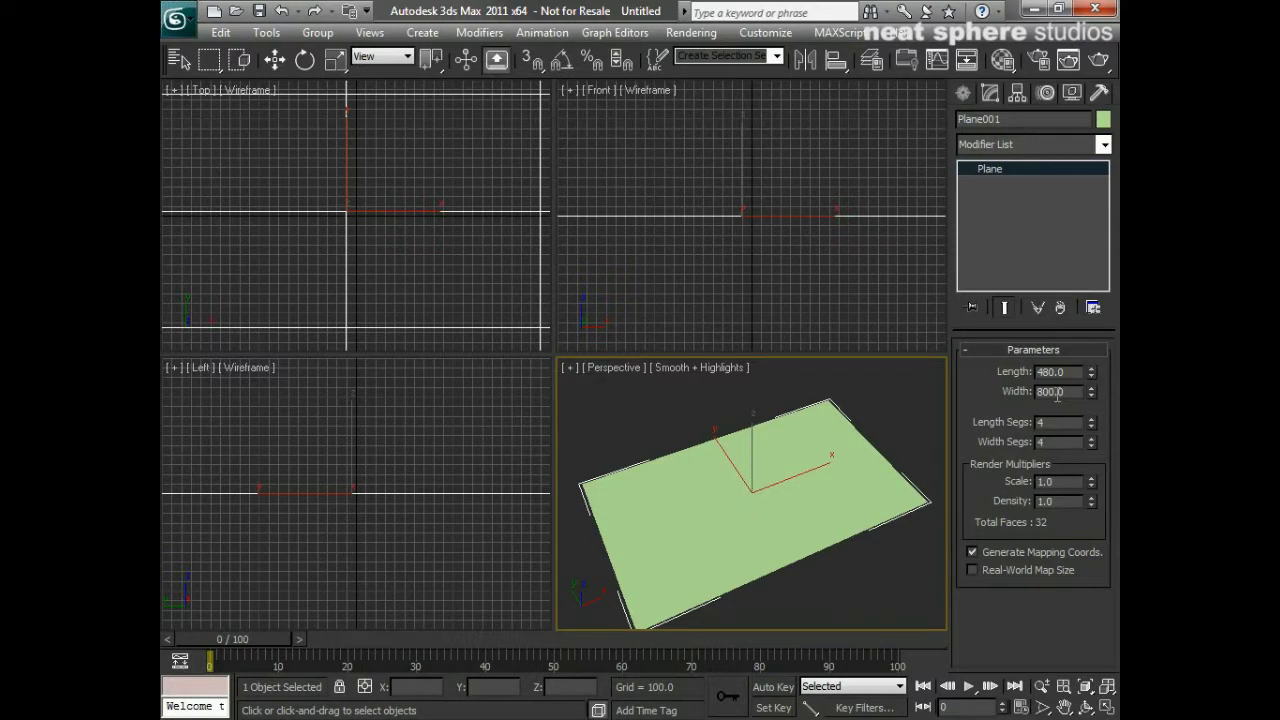
key("alt+z")
left_click_drag(789, 443, 760, 485)
key("alt+w")
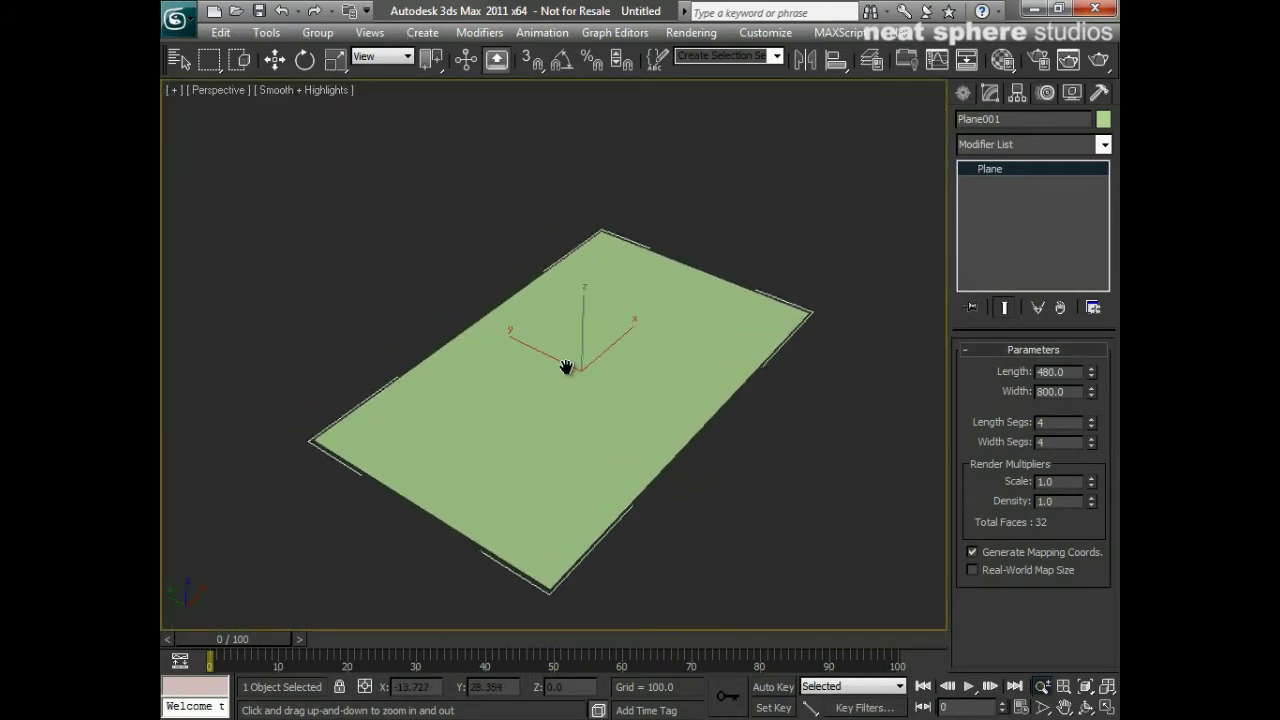
- Shift-rotate the plane 90° upright to make an independent copy, Plane002
left_click(303, 61)
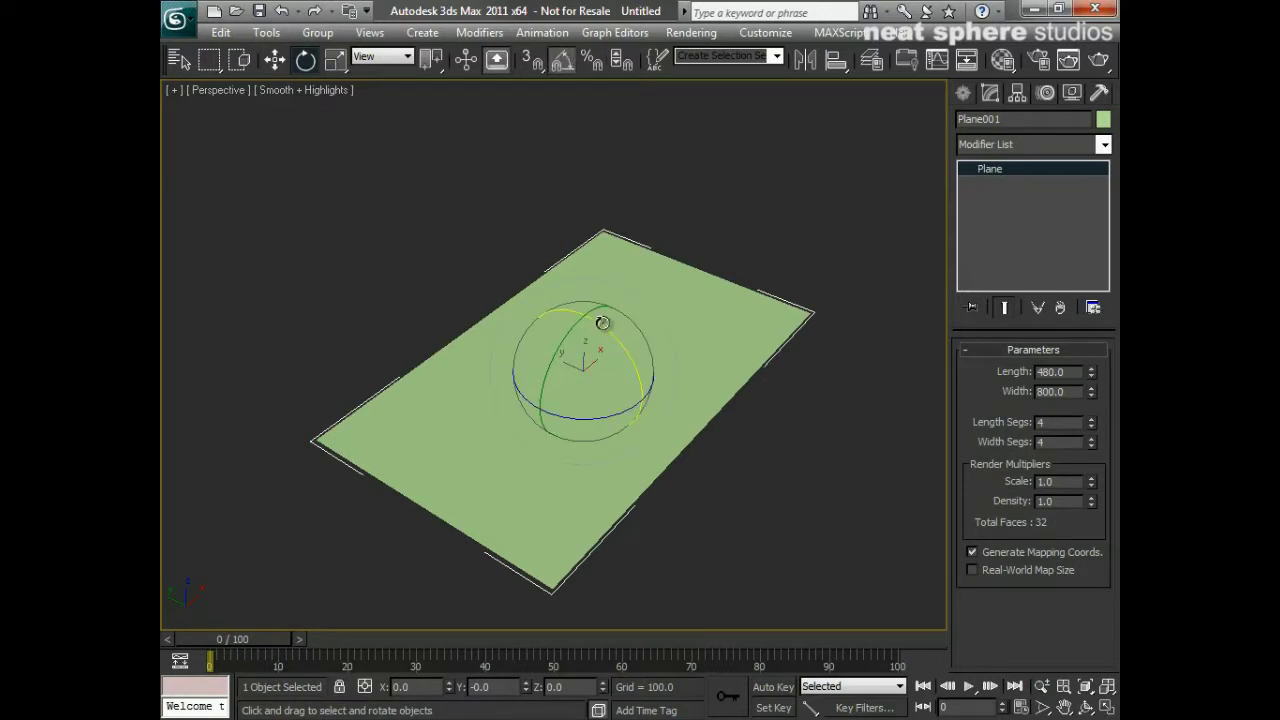
left_click_drag(601, 324, 655, 387, "shift")
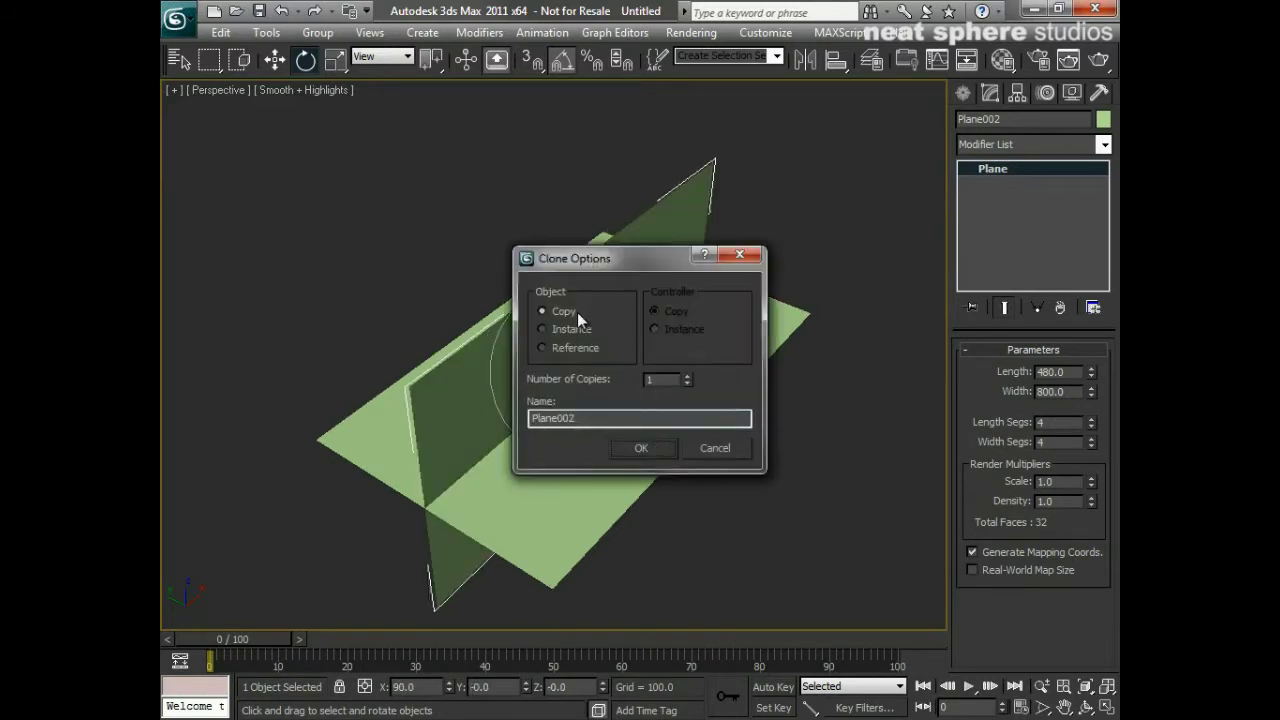
left_click(641, 447)
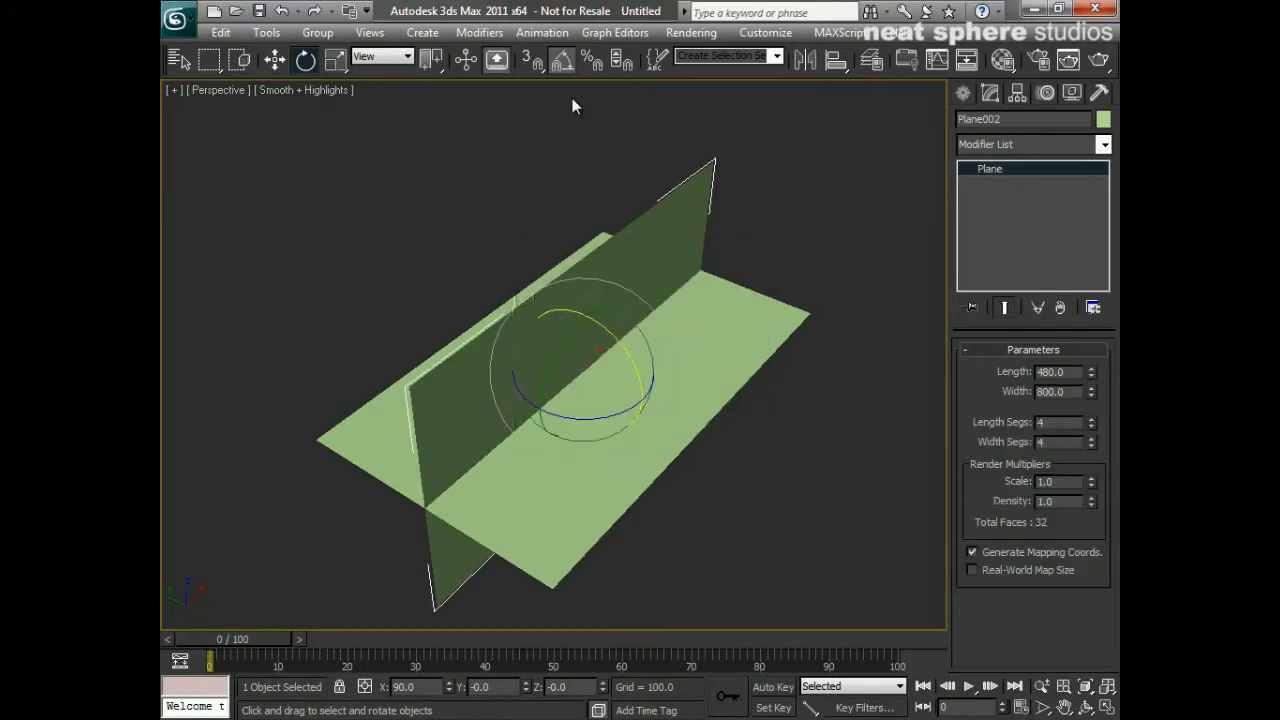
- Snap Plane002's corner to the floor plane's corner so it stands along the edge
left_click(275, 62)
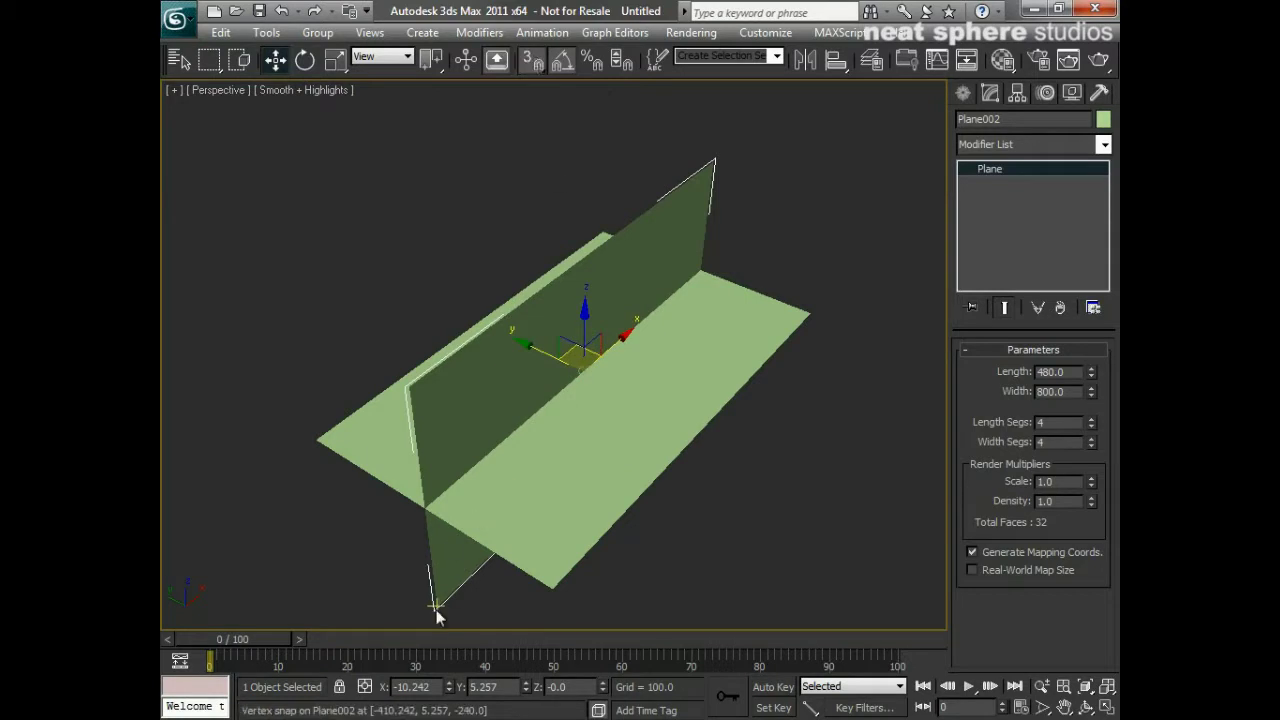
left_click_drag(436, 604, 310, 440)
middle_click_drag(637, 314, 634, 454, "alt")
left_click(305, 60)
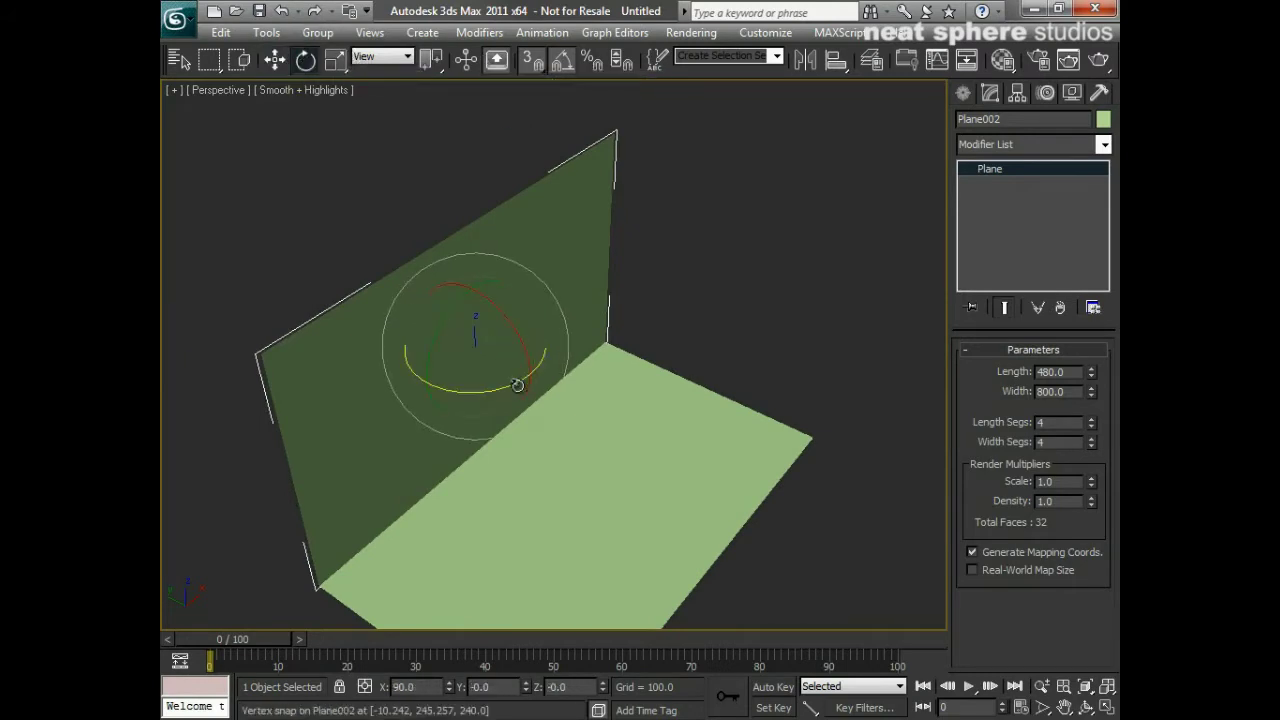
- Clone the upright plane rotated 90° as Plane003 and turn on edged faces
left_click_drag(517, 385, 417, 392, "shift")
left_click(621, 445)
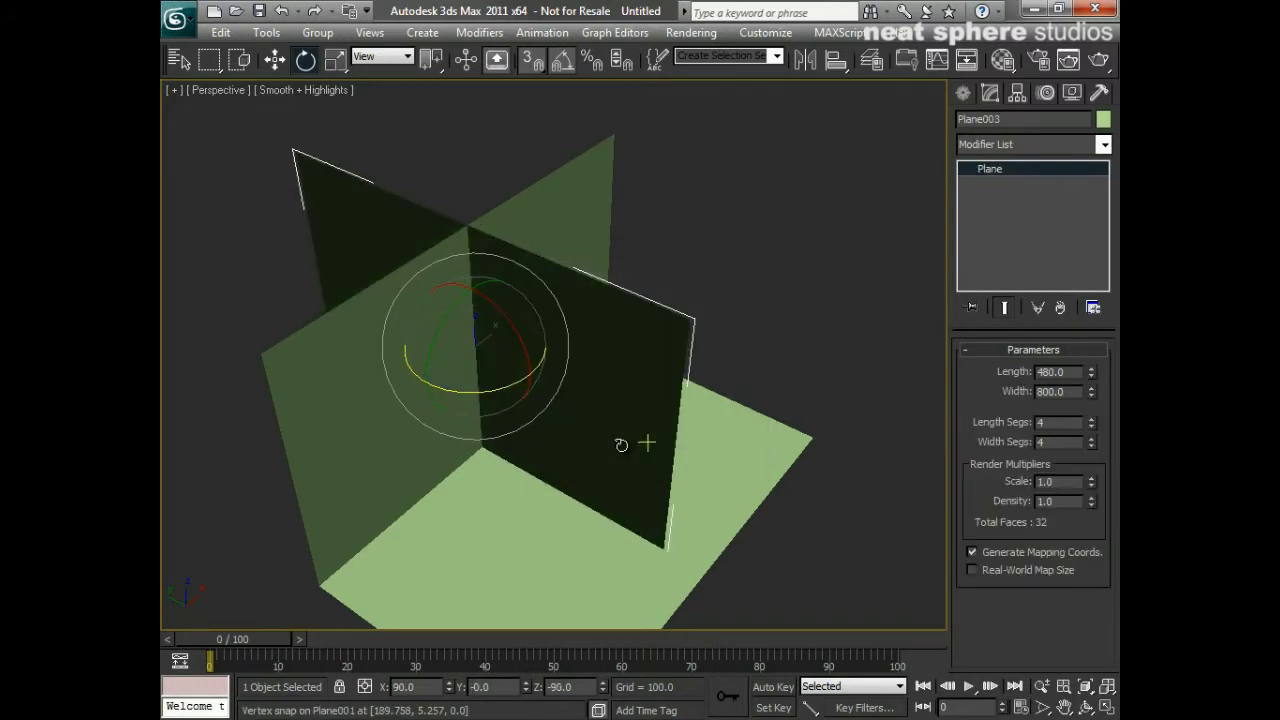
key("F4")
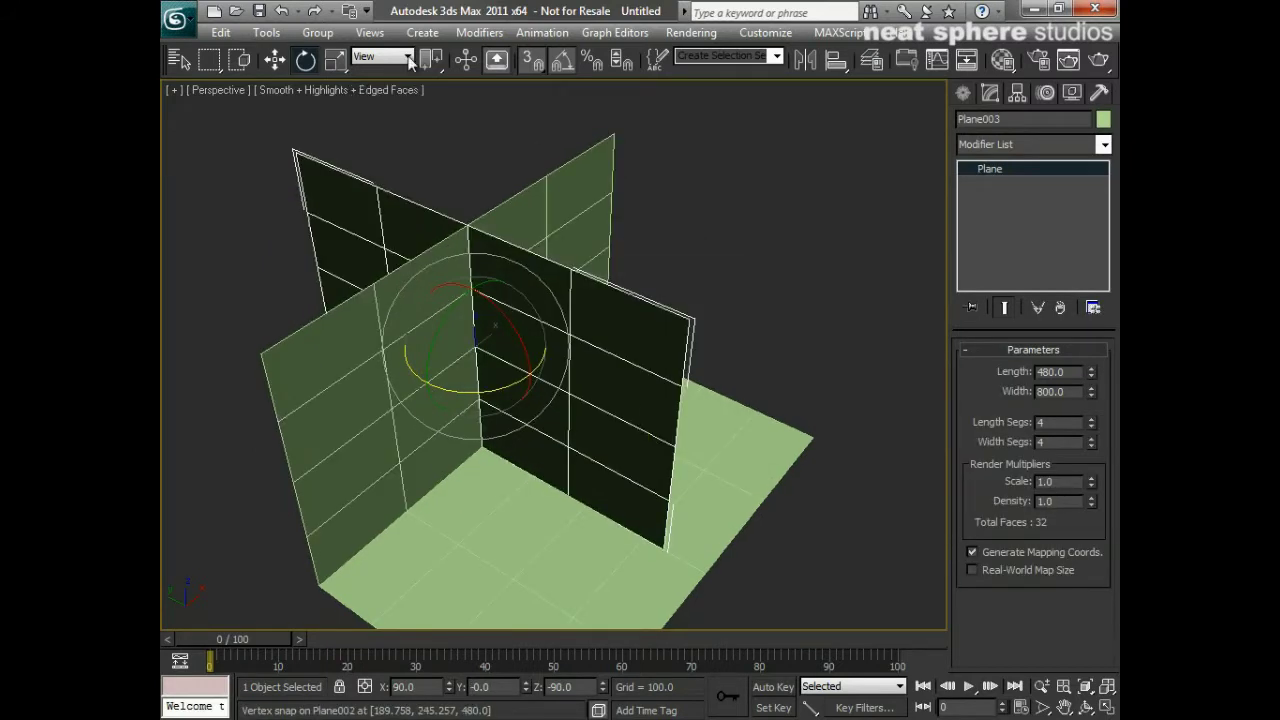
- Snap the dark wall plane to the floor's far corner and along its edge
left_click(275, 60)
middle_click_drag(534, 397, 409, 429)
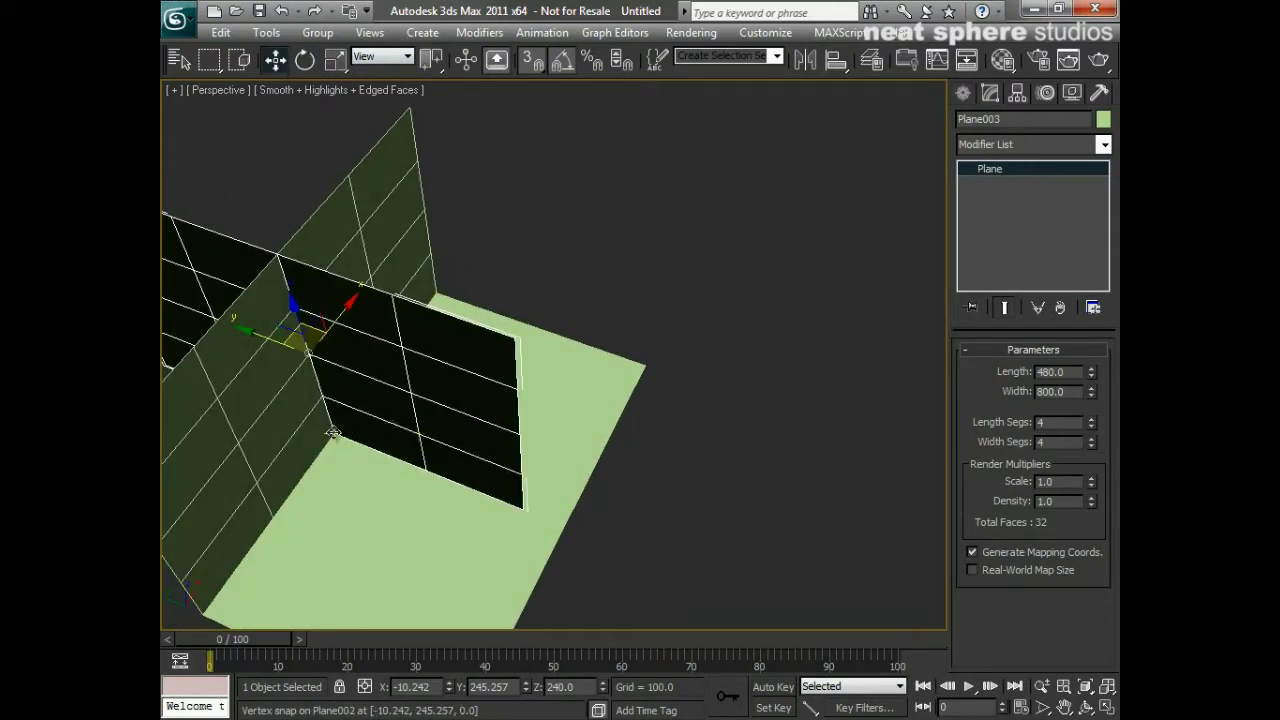
left_click_drag(333, 433, 582, 336)
middle_click_drag(563, 366, 560, 434, "alt")
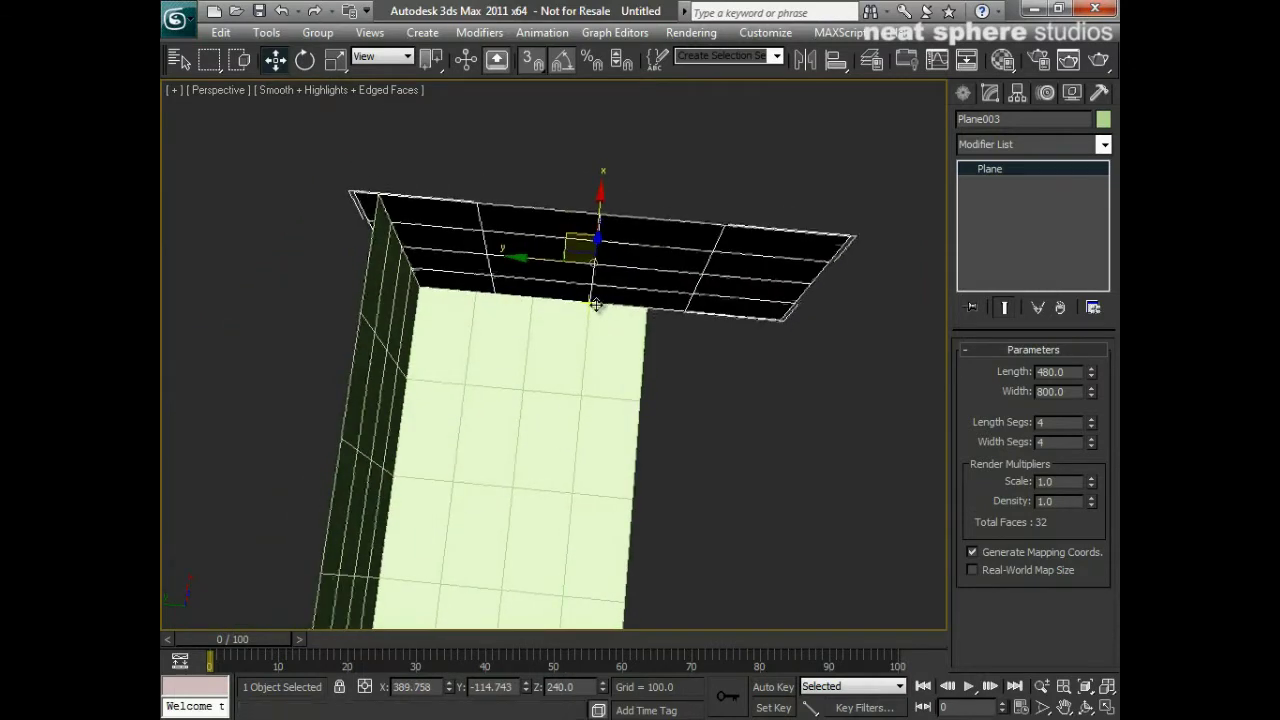
left_click_drag(591, 302, 546, 306)
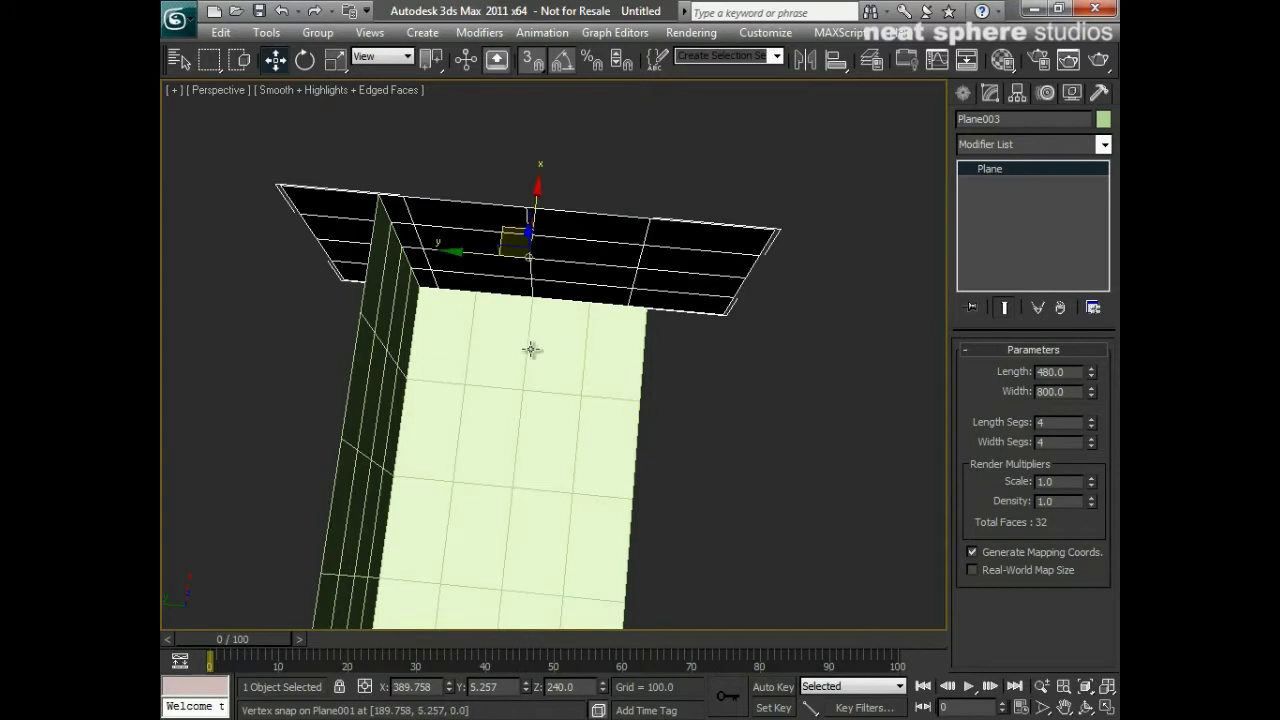
middle_click_drag(557, 346, 523, 391, "alt")
scroll(565, 334, "down", 3)
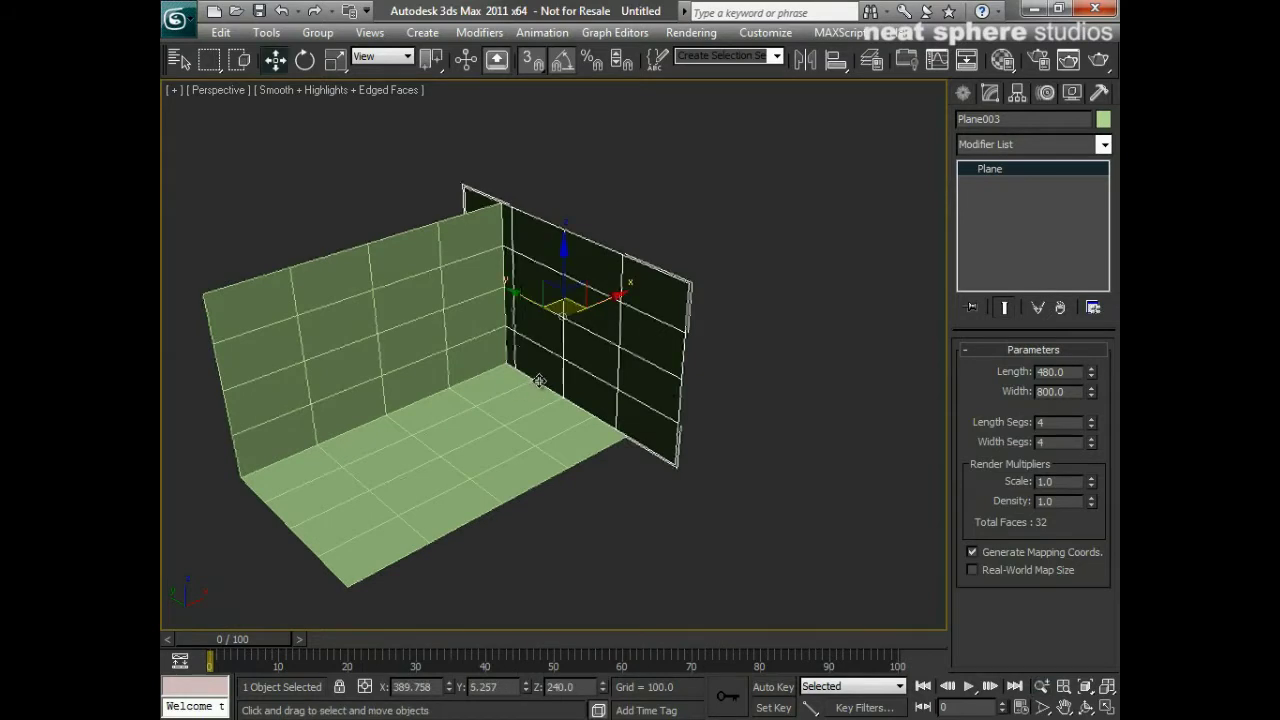
- Snap the left wall into the corner with the back wall, then select the floor plane
left_click(449, 357)
middle_click_drag(449, 357, 589, 446, "alt")
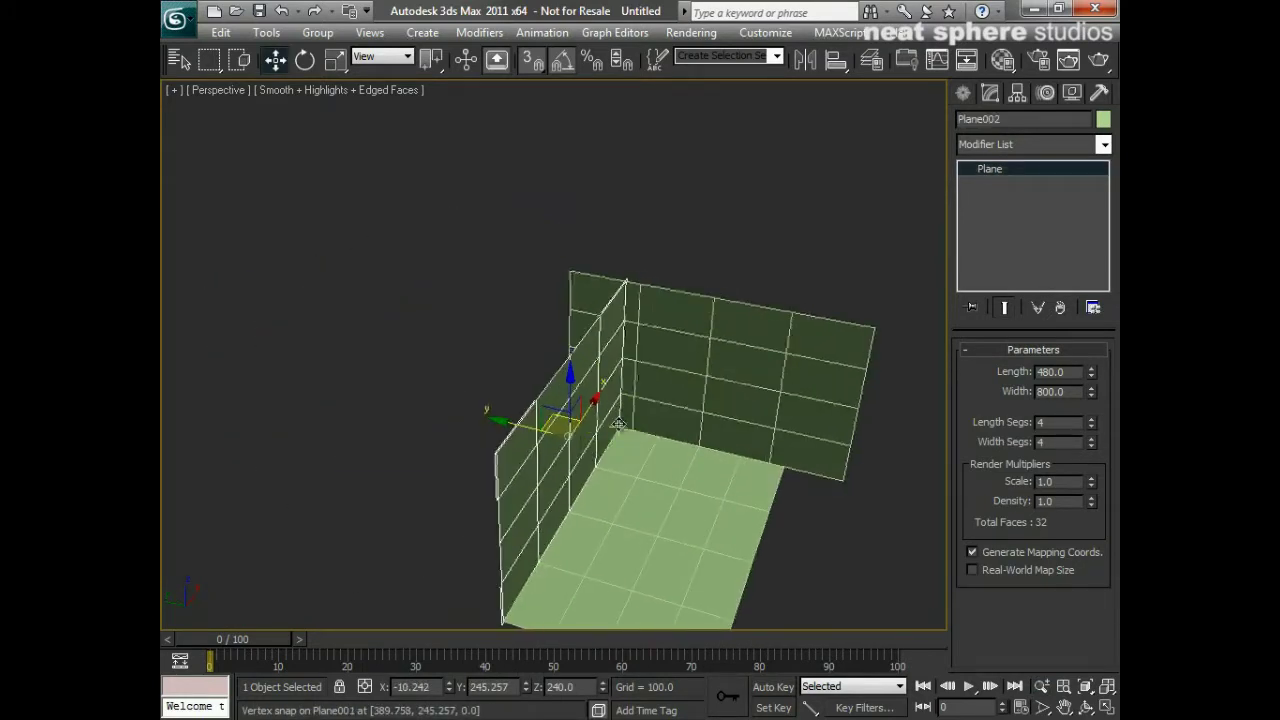
left_click_drag(619, 425, 585, 425)
middle_click_drag(611, 523, 510, 406, "alt")
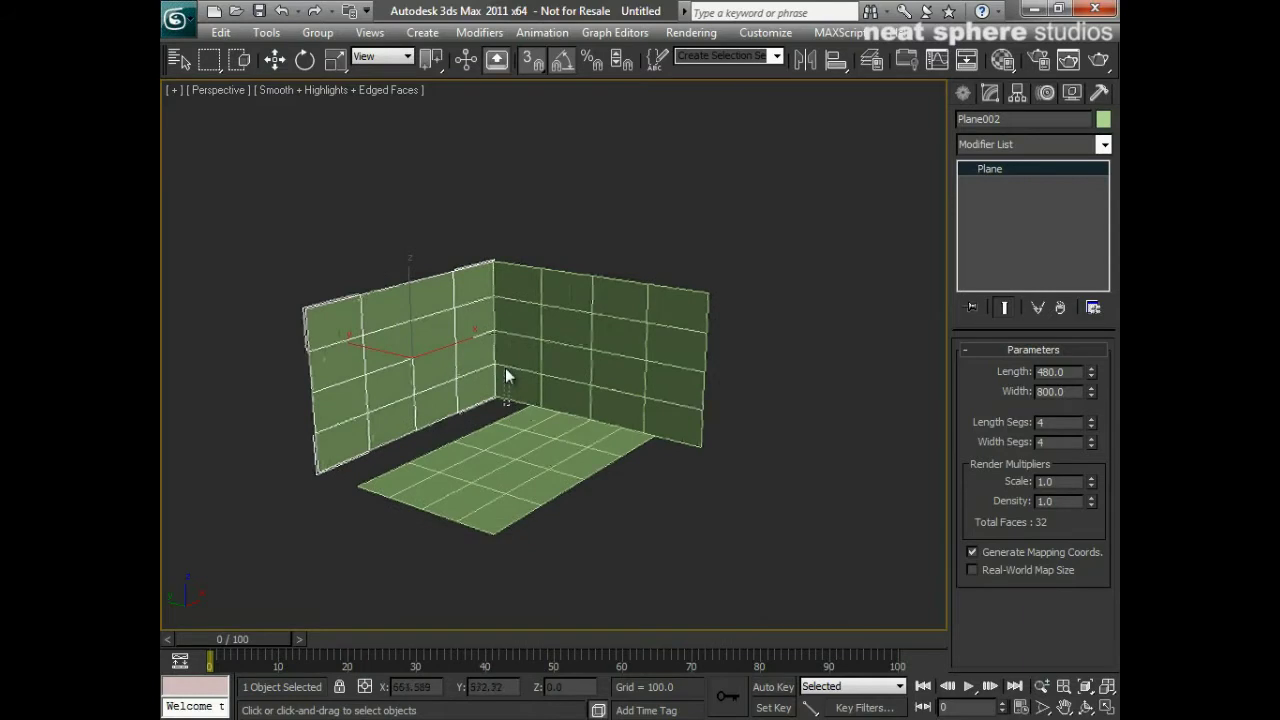
scroll(505, 369, "up", 4)
left_click(530, 426)
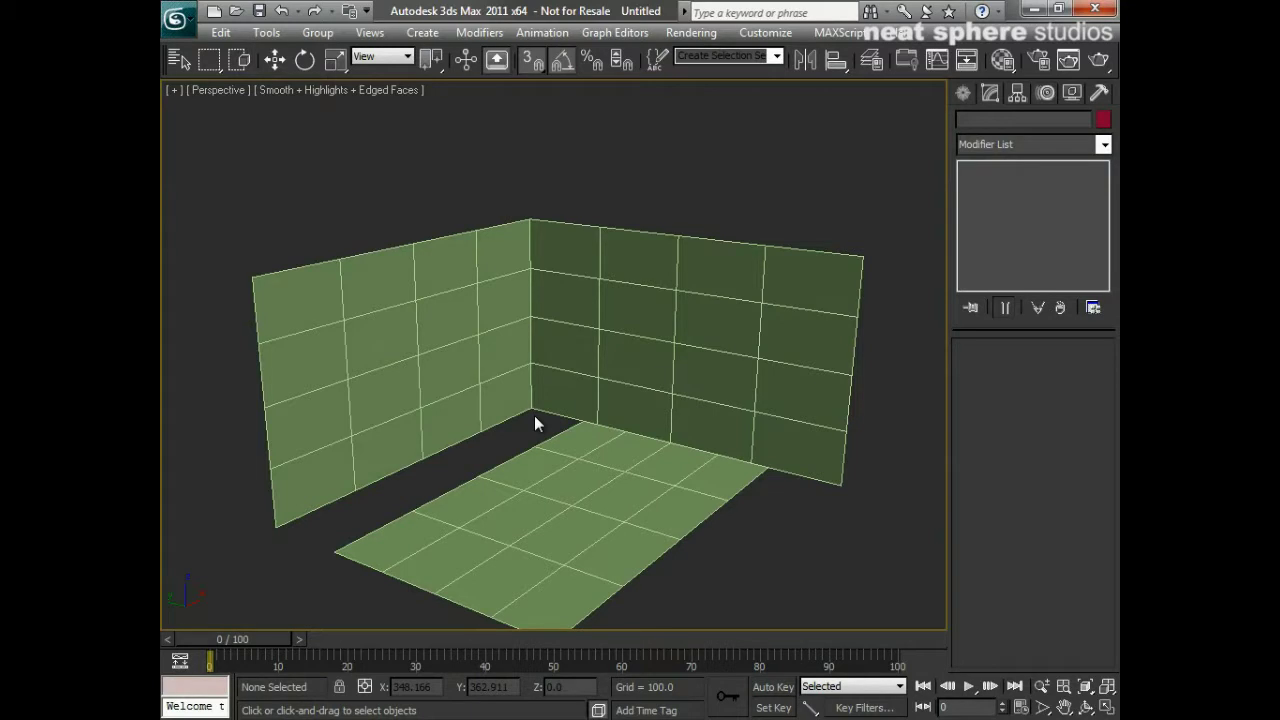
left_click(558, 478)
middle_click_drag(560, 486, 520, 497, "alt")
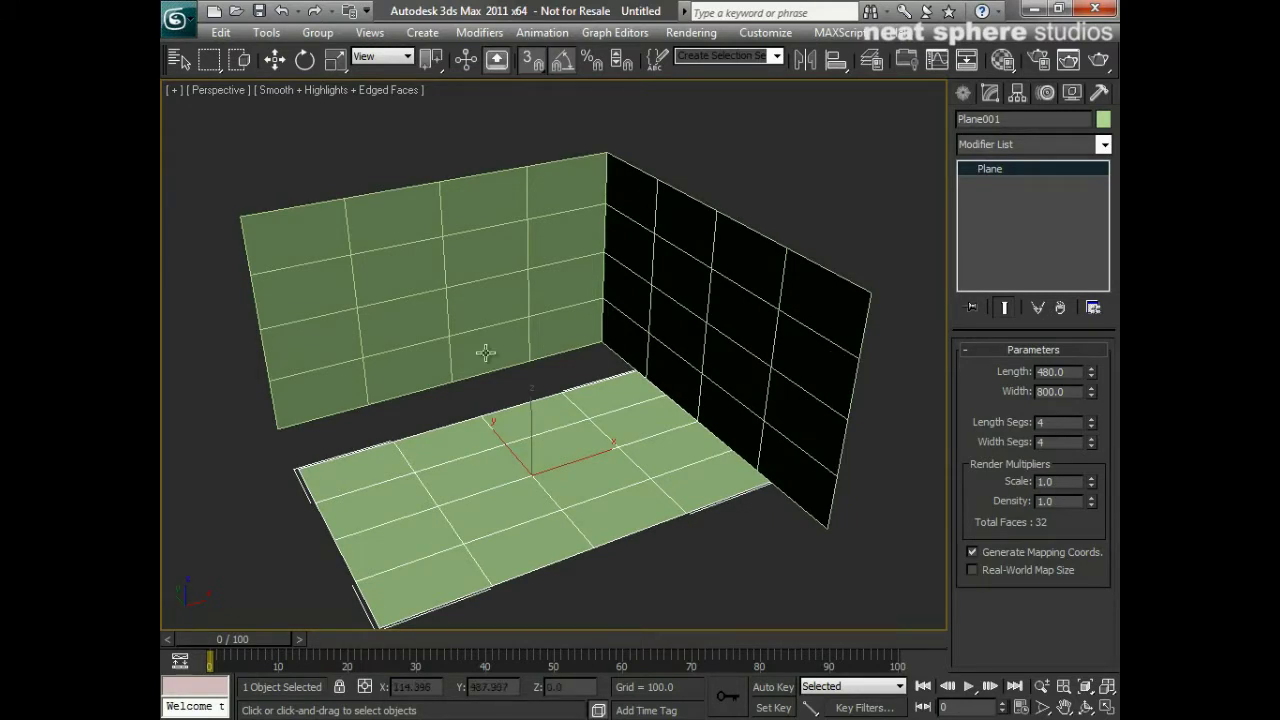
- Give the first material a front_ortho.jpg bitmap diffuse map, previewed on a cube
left_click(1012, 65)
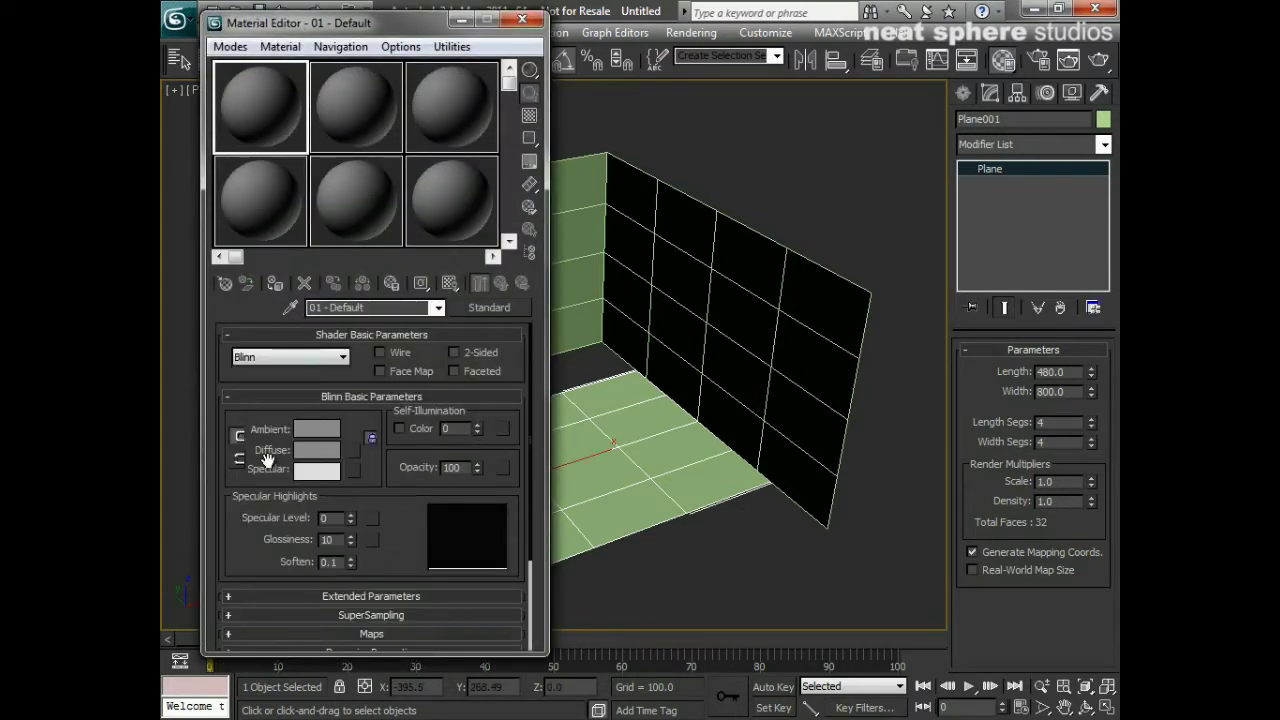
left_click(353, 450)
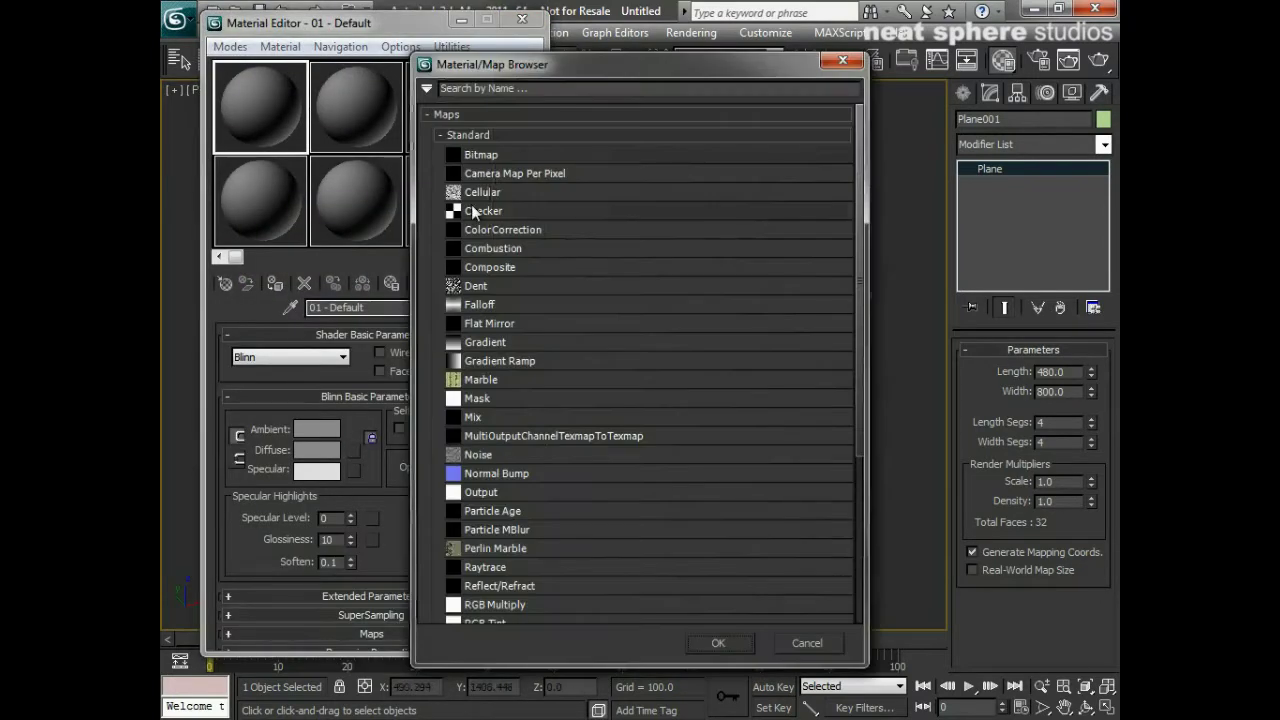
left_click(717, 643)
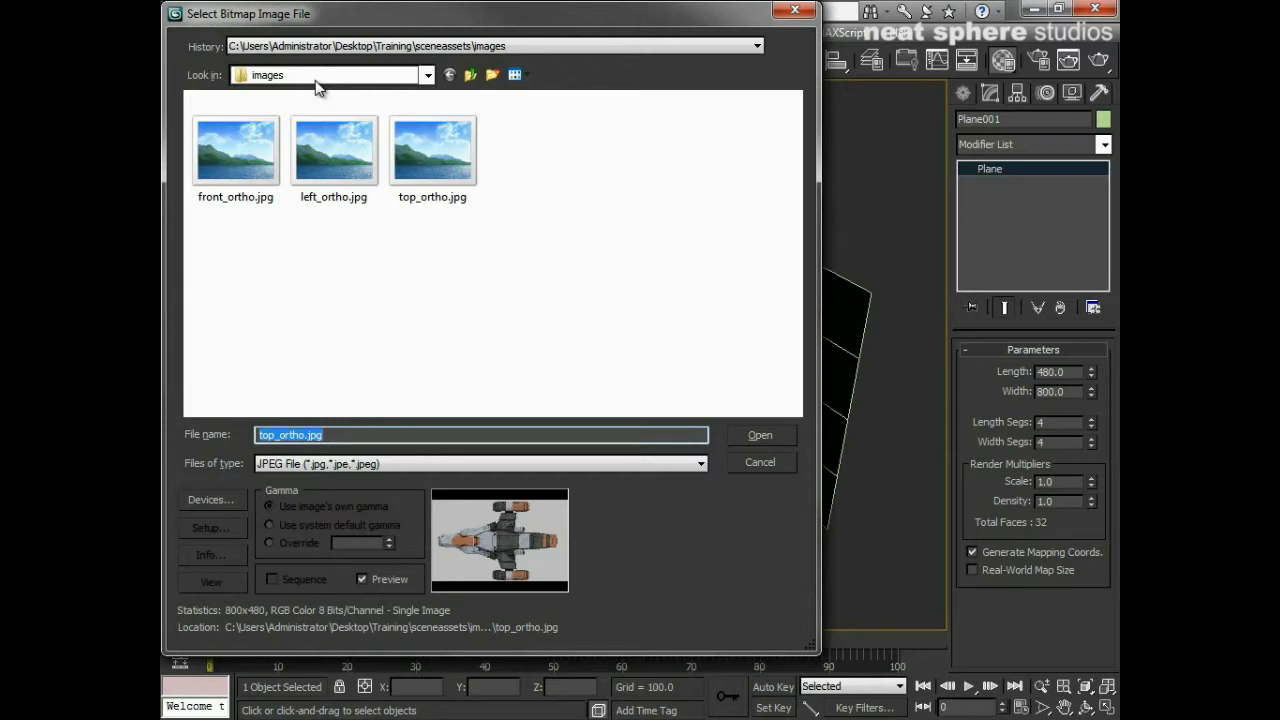
left_click(217, 168)
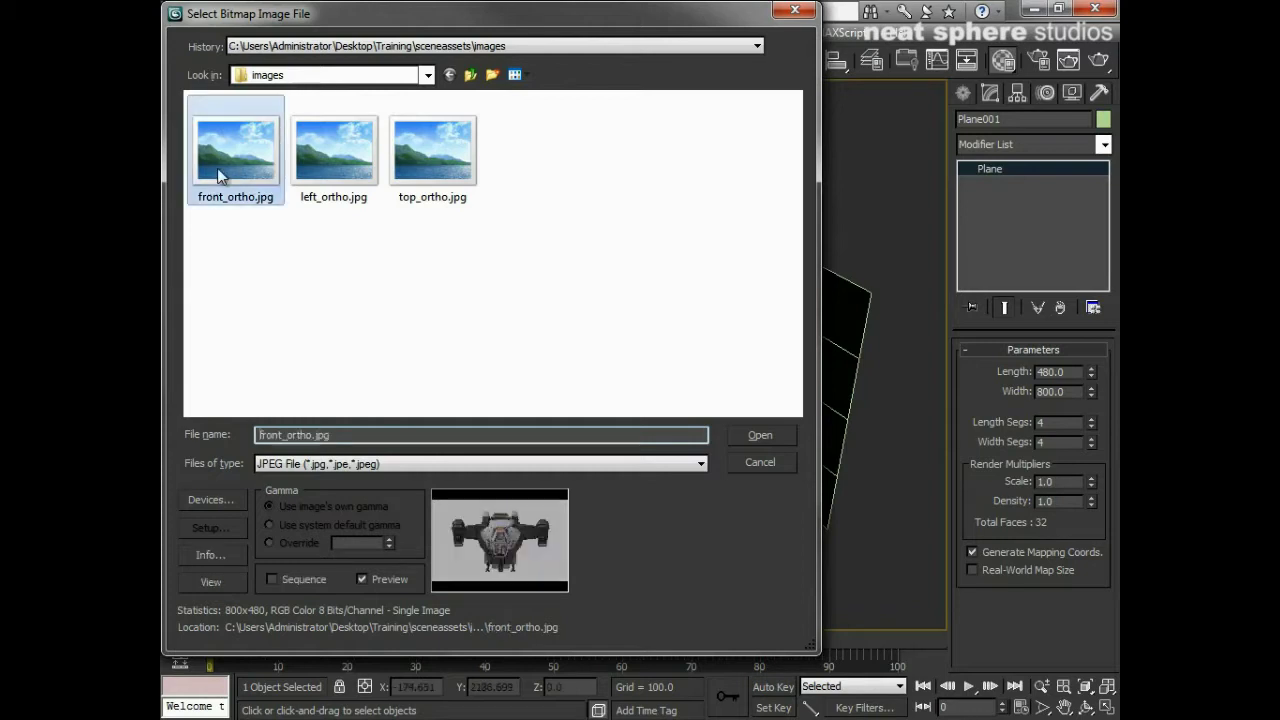
left_click(760, 435)
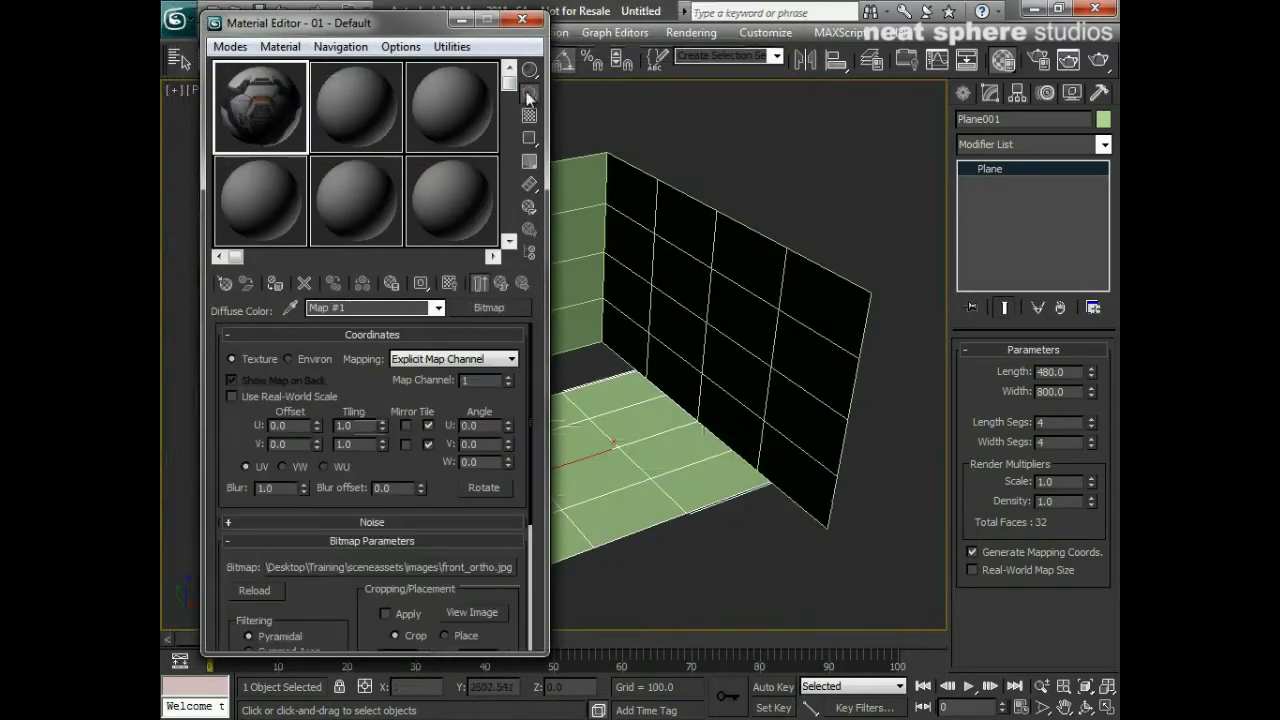
left_click_drag(530, 69, 575, 78)
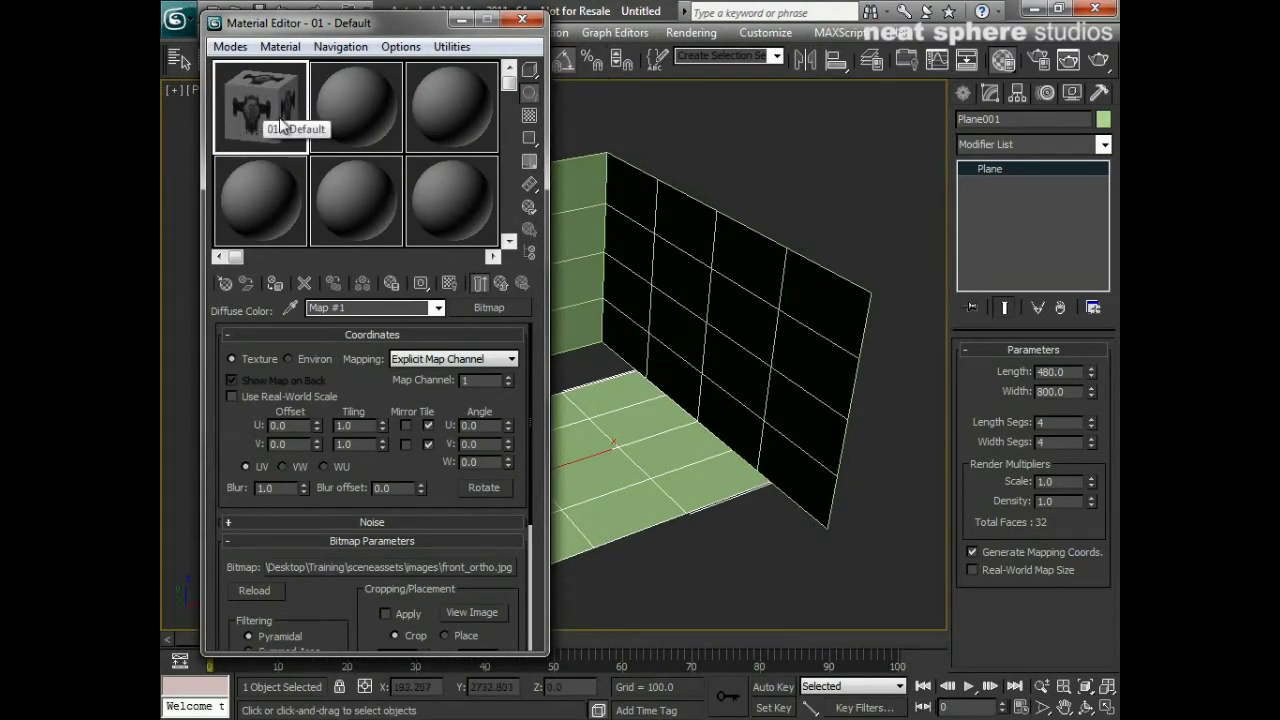
- Give the second material a left_ortho.jpg bitmap diffuse map, previewed on a cube
left_click(350, 106)
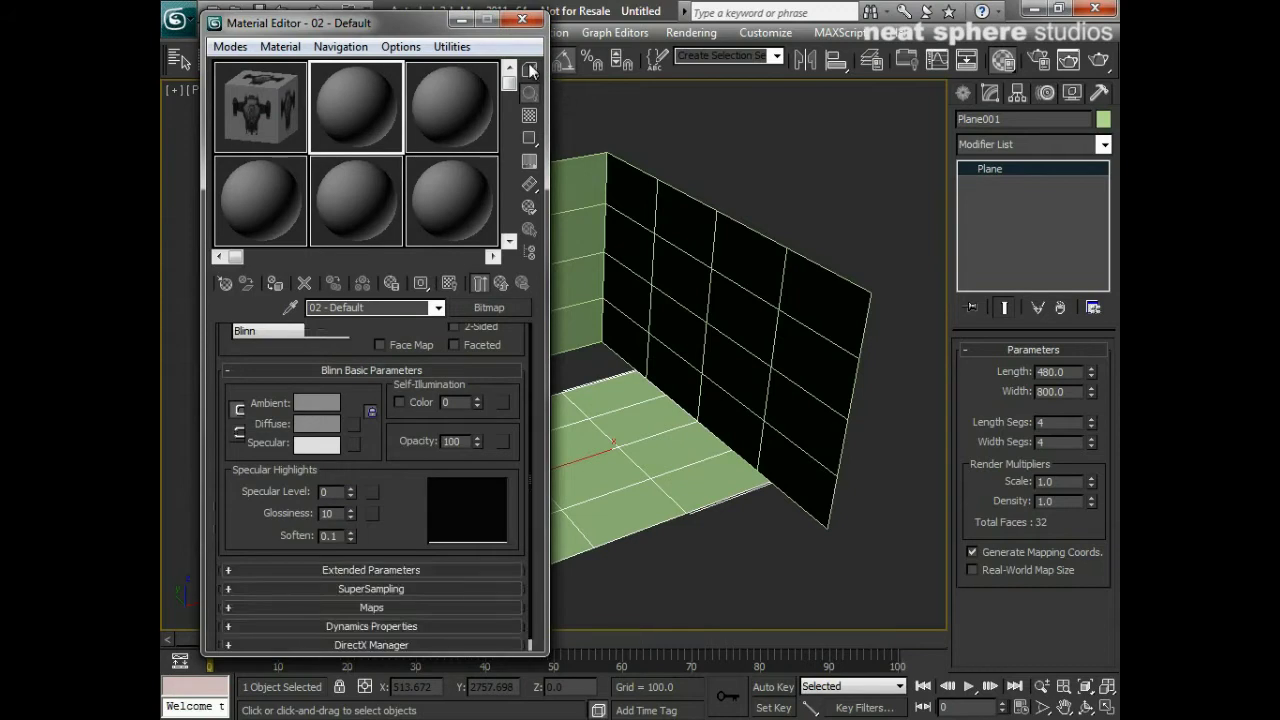
left_click_drag(533, 77, 585, 74)
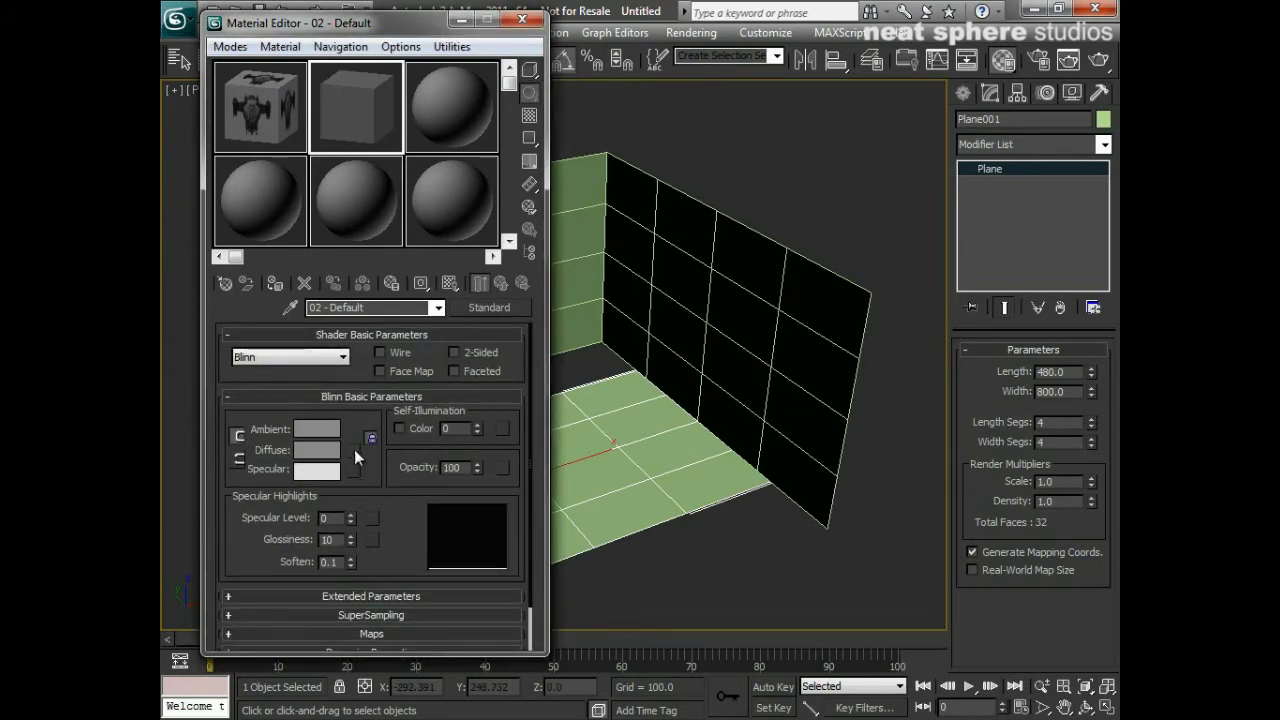
left_click(352, 448)
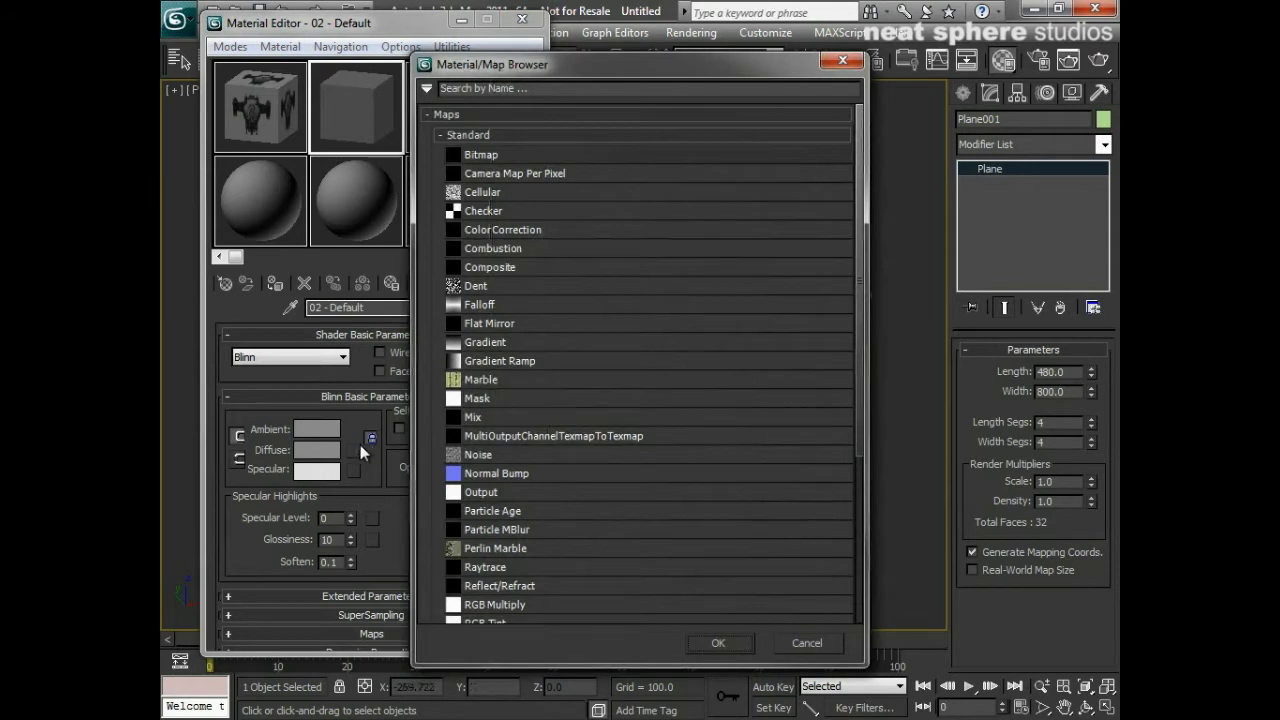
left_click(483, 210)
left_click(718, 643)
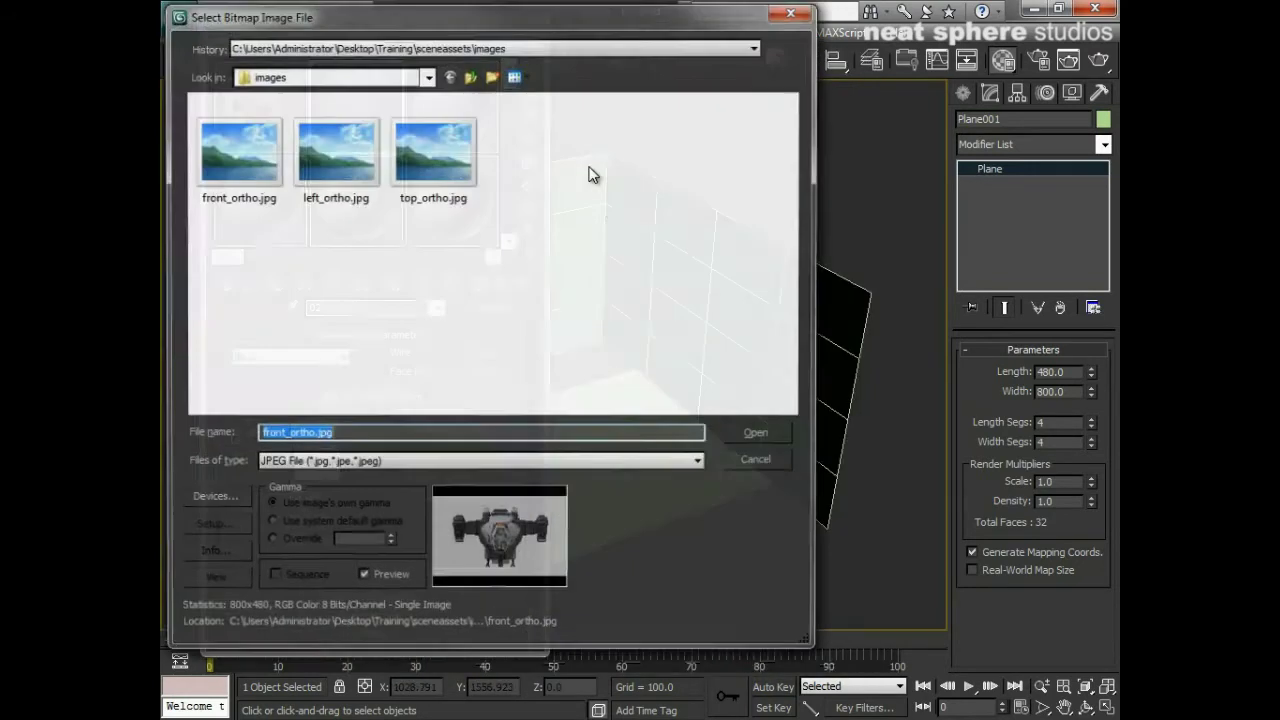
left_click(310, 158)
left_click(756, 433)
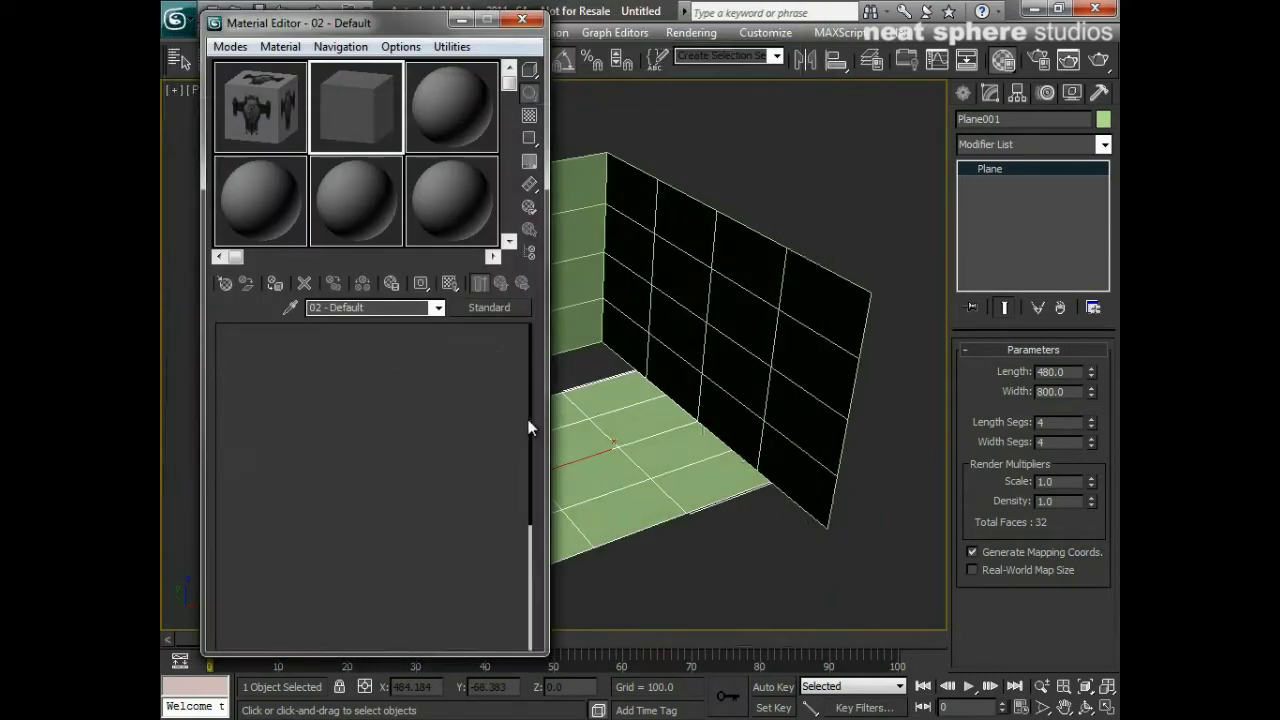
- Give the third material a top_ortho.jpg bitmap diffuse map, previewed on a cube
left_click(455, 118)
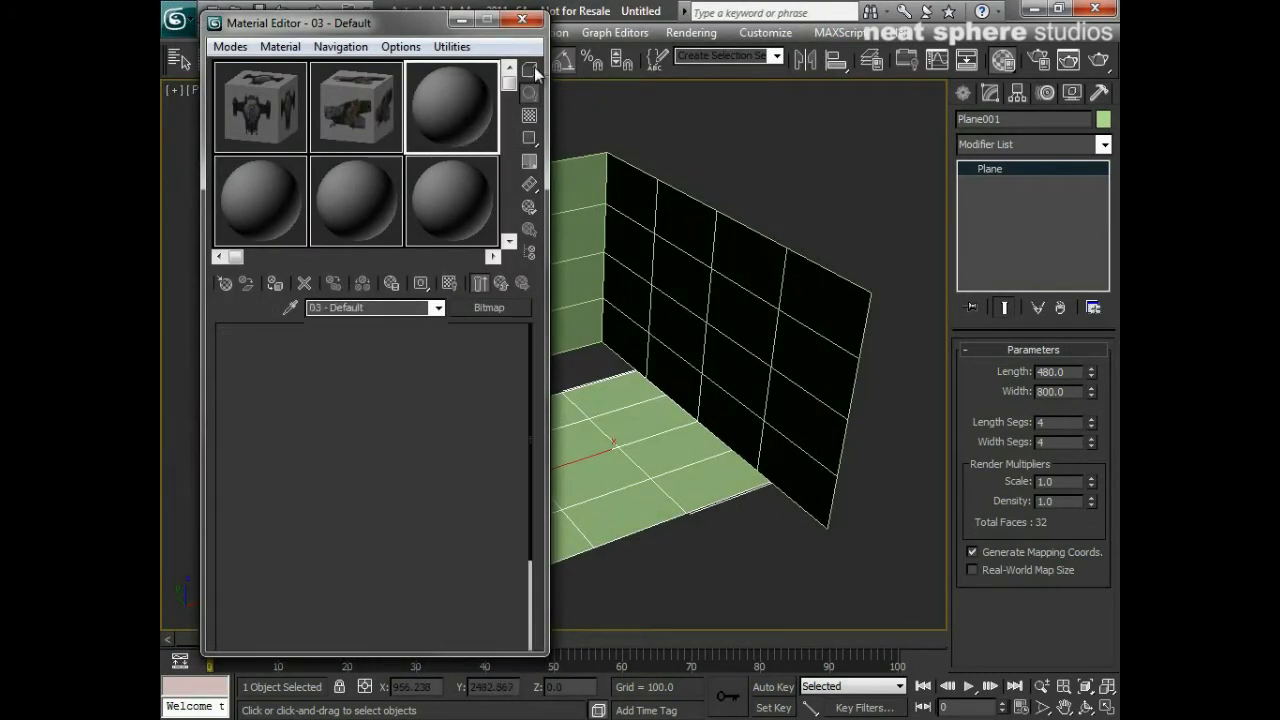
left_click_drag(529, 70, 529, 114)
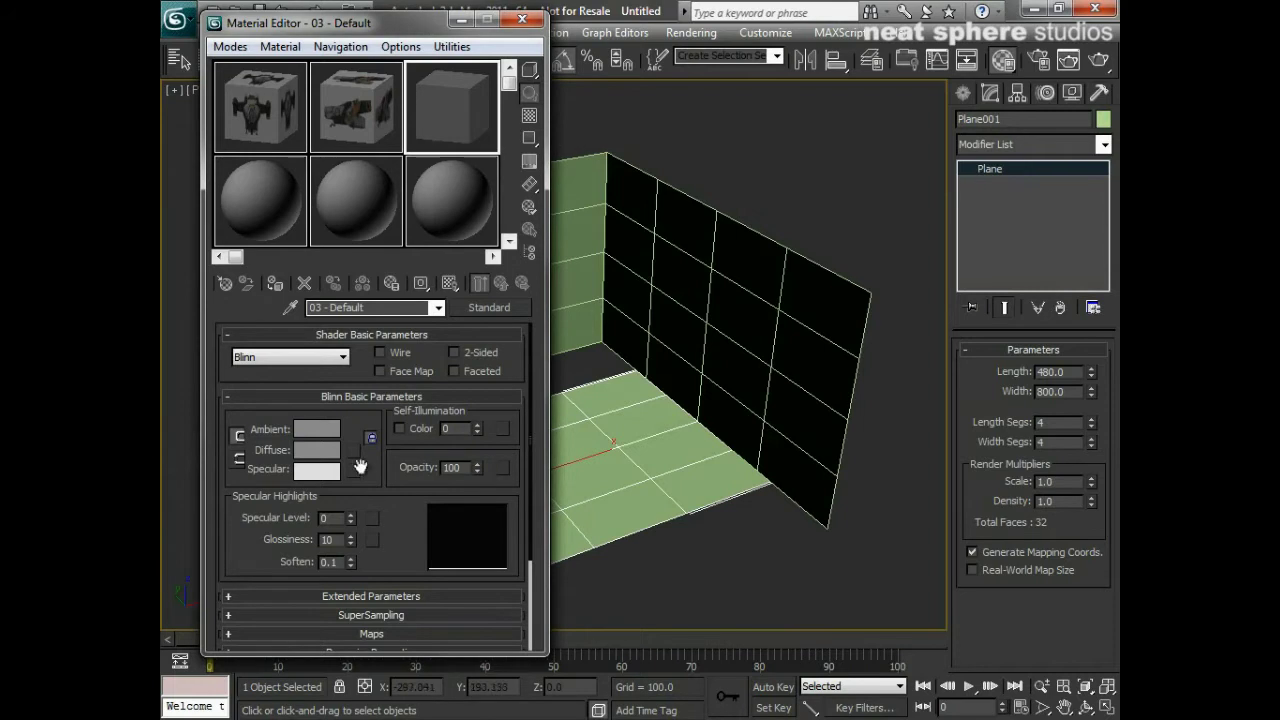
left_click(355, 450)
left_click(511, 154)
left_click(716, 643)
left_click(450, 143)
left_click(758, 435)
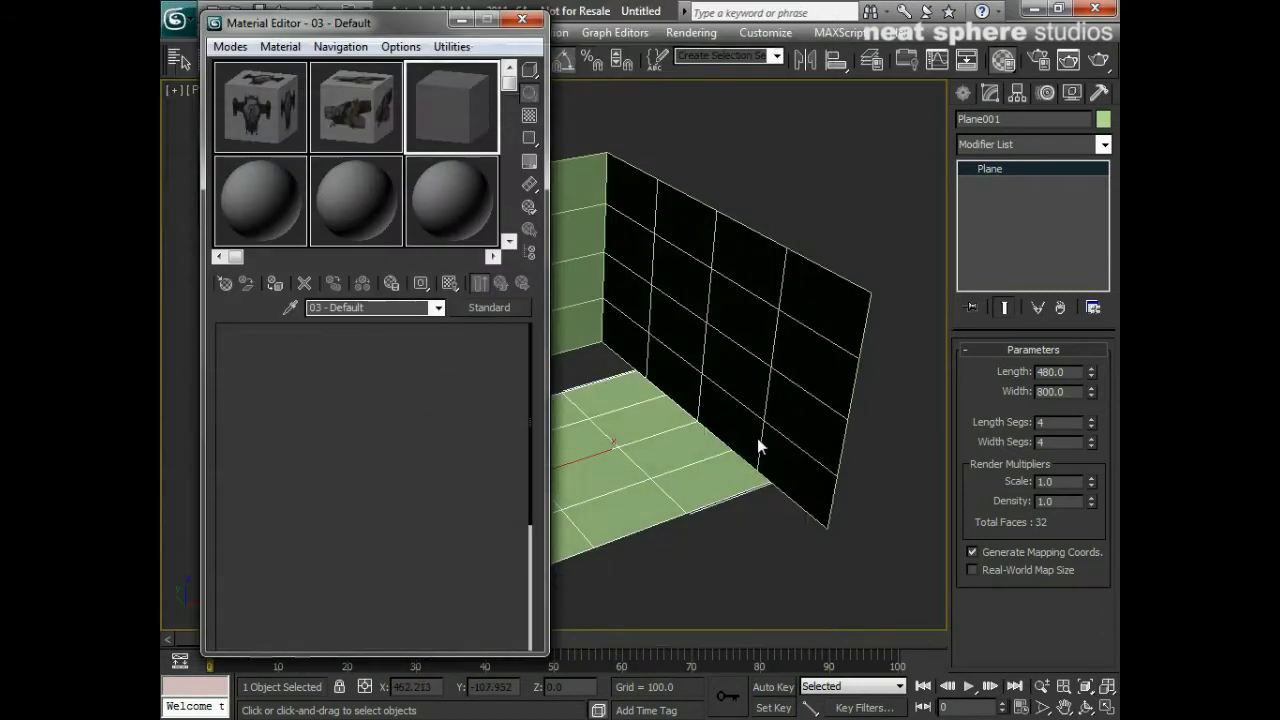
scroll(764, 360, "down", 5)
- Assign the top-view material to the floor plane and show its map in the viewport
left_click_drag(438, 37, 396, 37)
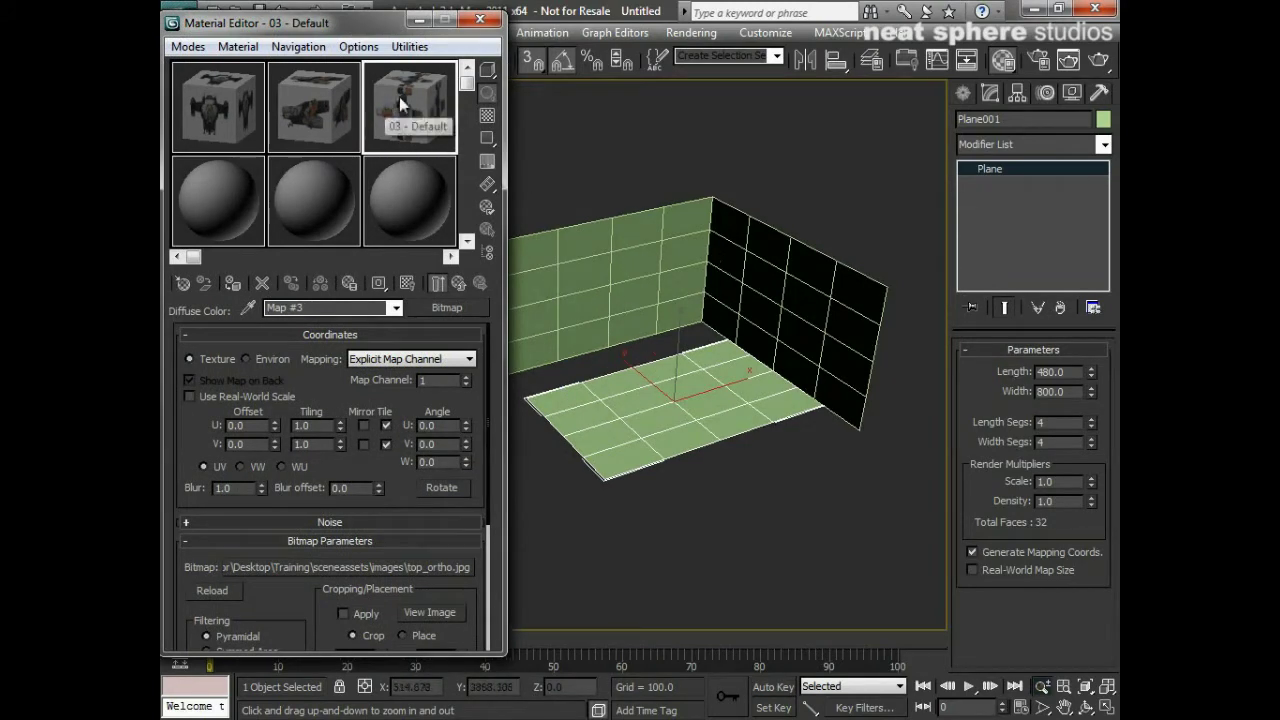
left_click_drag(398, 107, 670, 396)
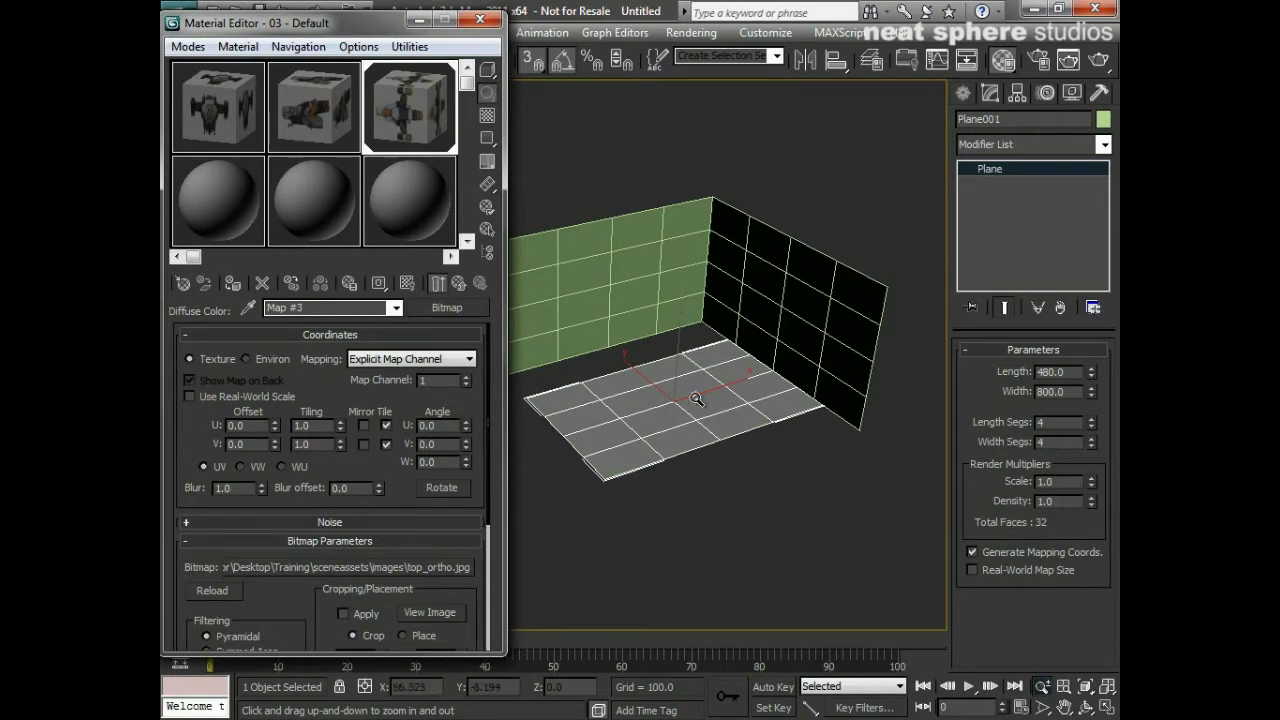
left_click(410, 285)
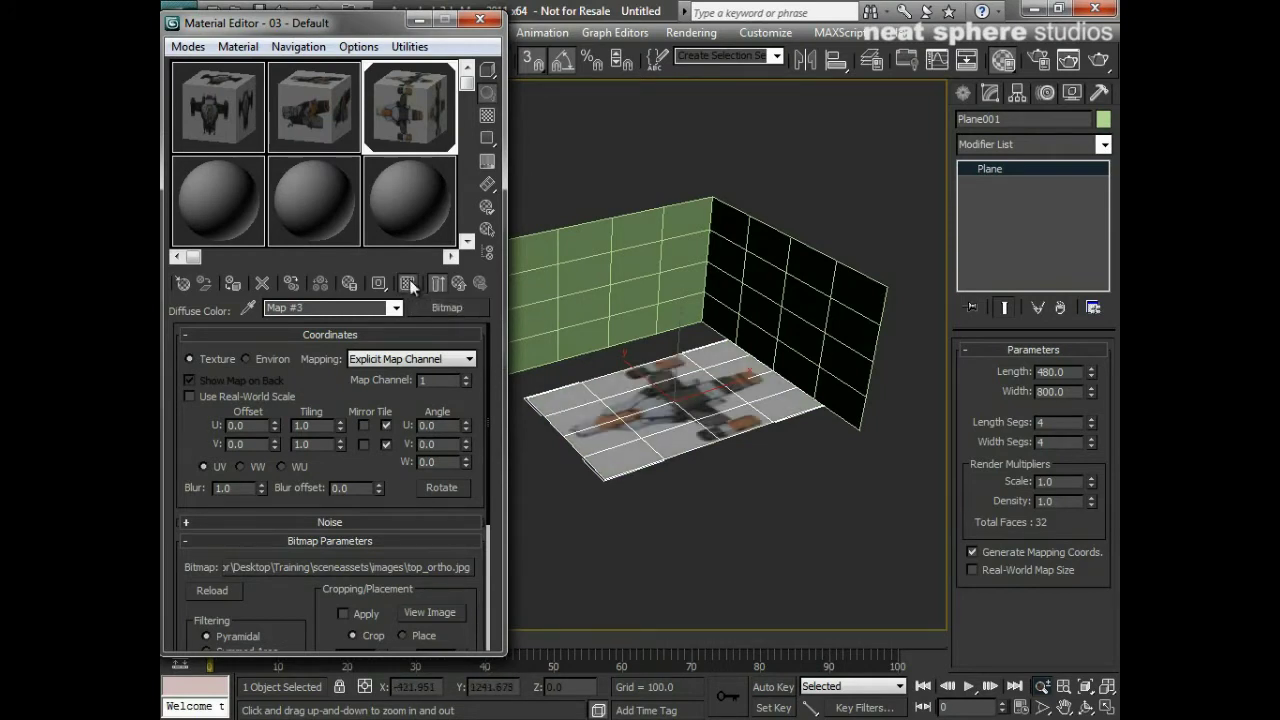
- Assign the side-view material to the left wall, show it in the viewport, and close the editor
left_click_drag(300, 125, 591, 250)
left_click(407, 285)
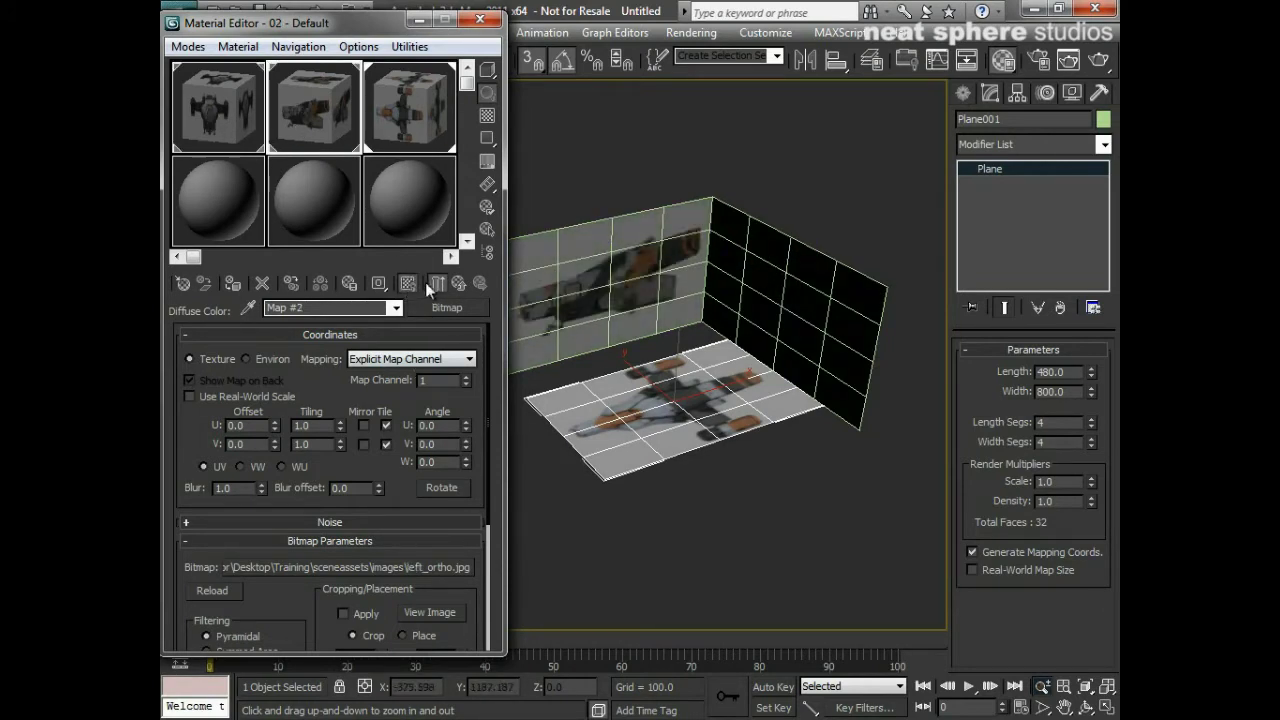
left_click(238, 122)
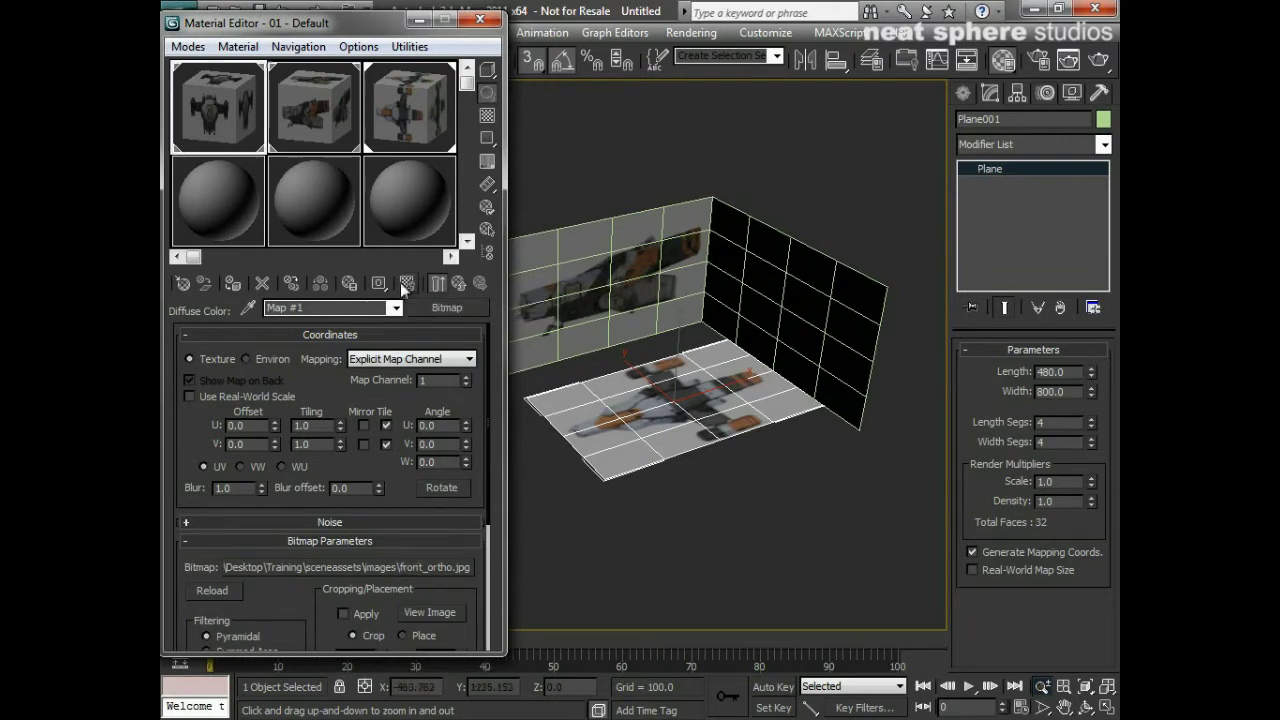
left_click(481, 18)
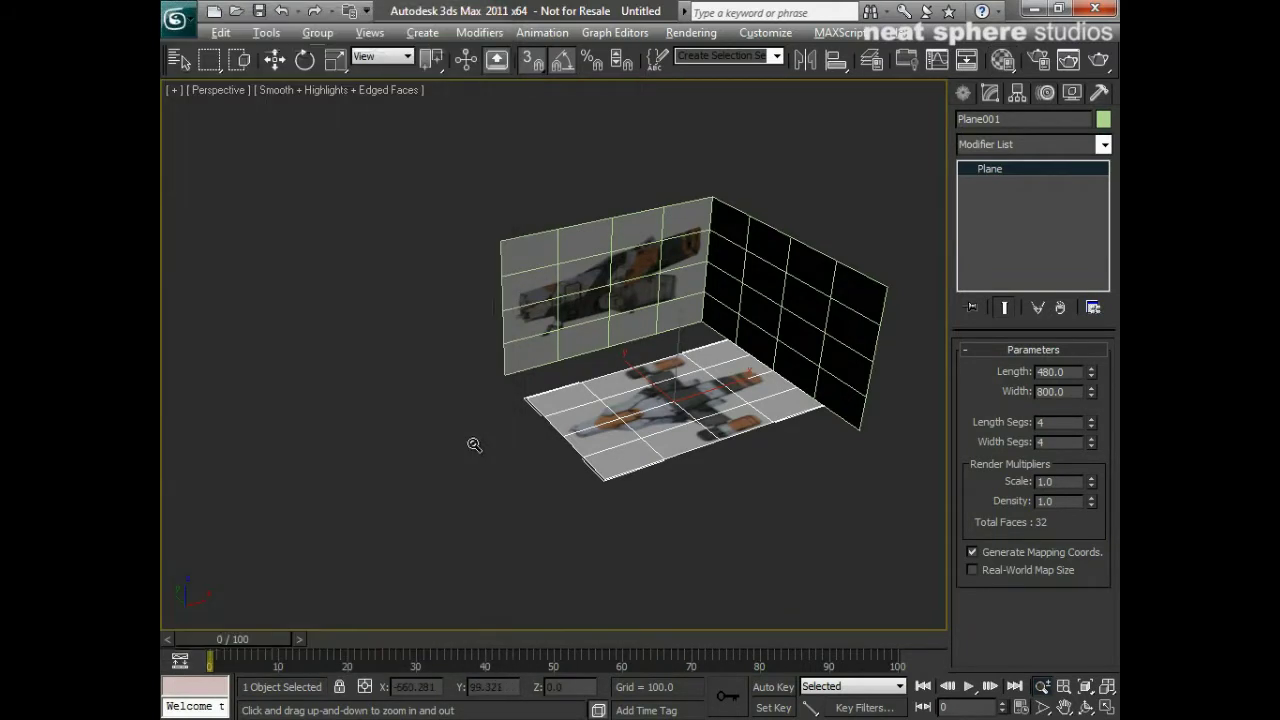
middle_click_drag(474, 444, 567, 450, "alt")
left_click_drag(567, 450, 616, 429)
- Select the floor and both wall planes with Ctrl+A and set rectangular selection regions
right_click(585, 458)
left_click(473, 429)
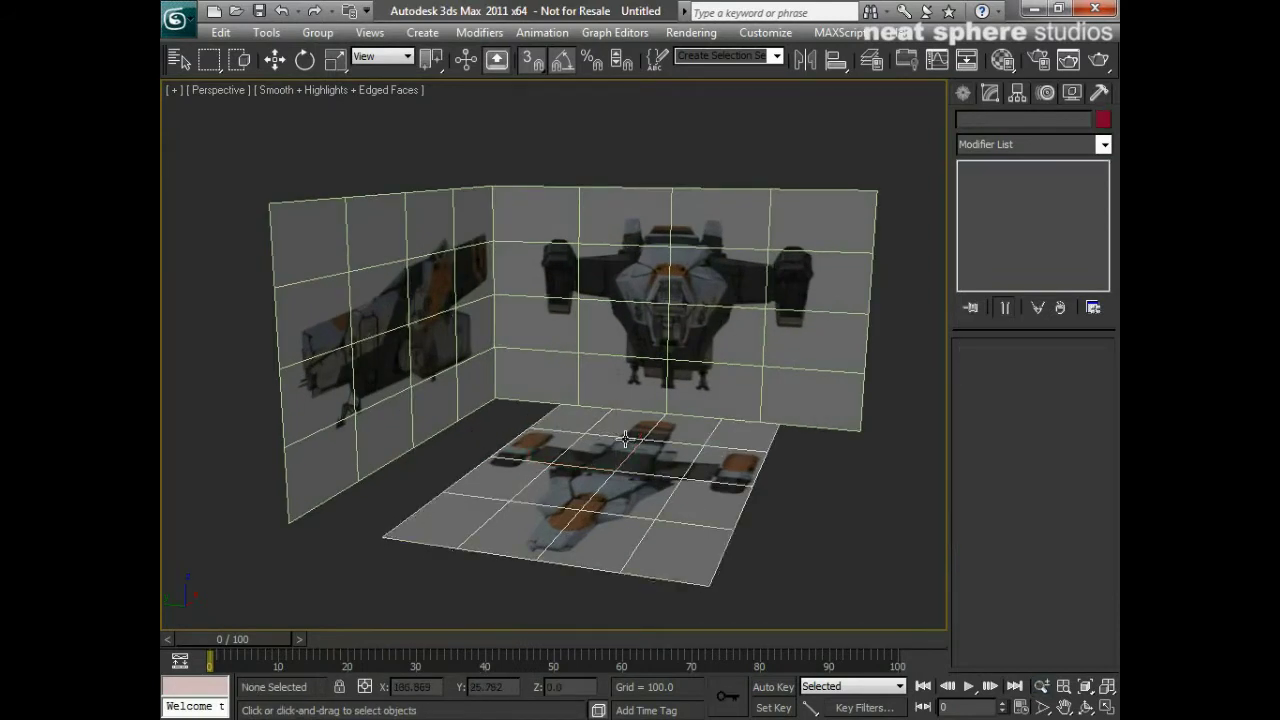
middle_click_drag(637, 439, 602, 460, "alt")
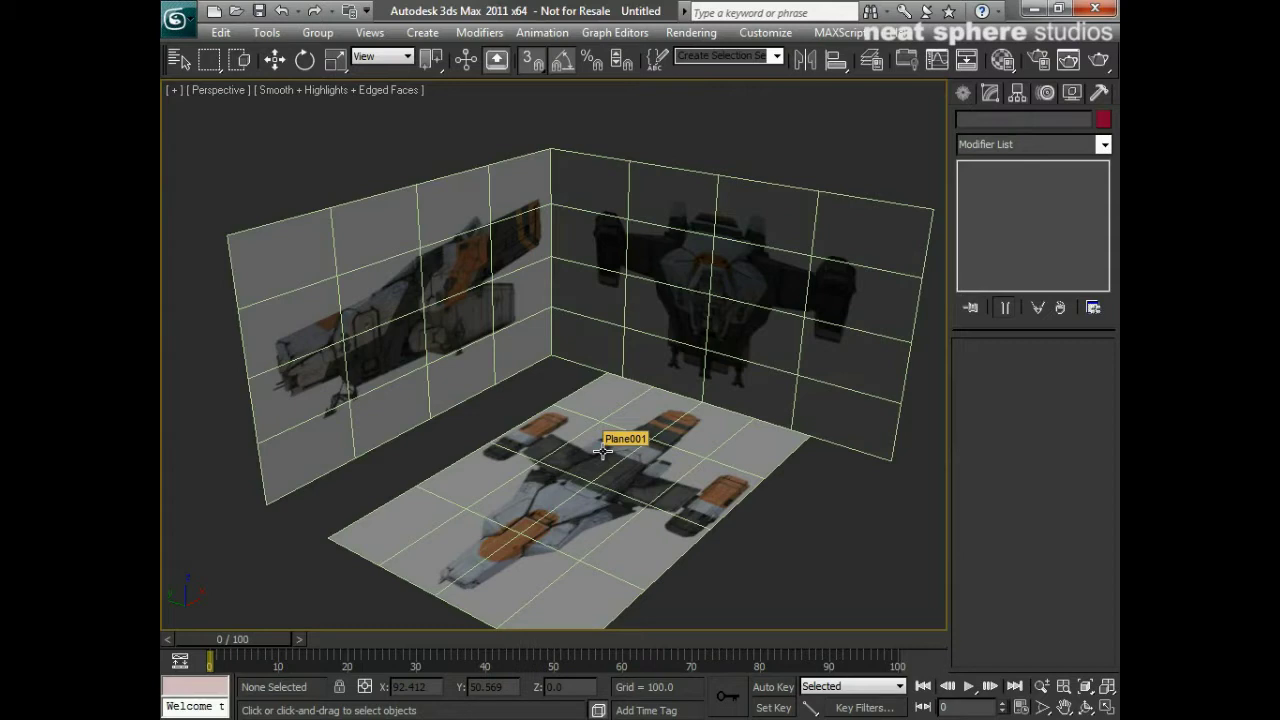
left_click(630, 498)
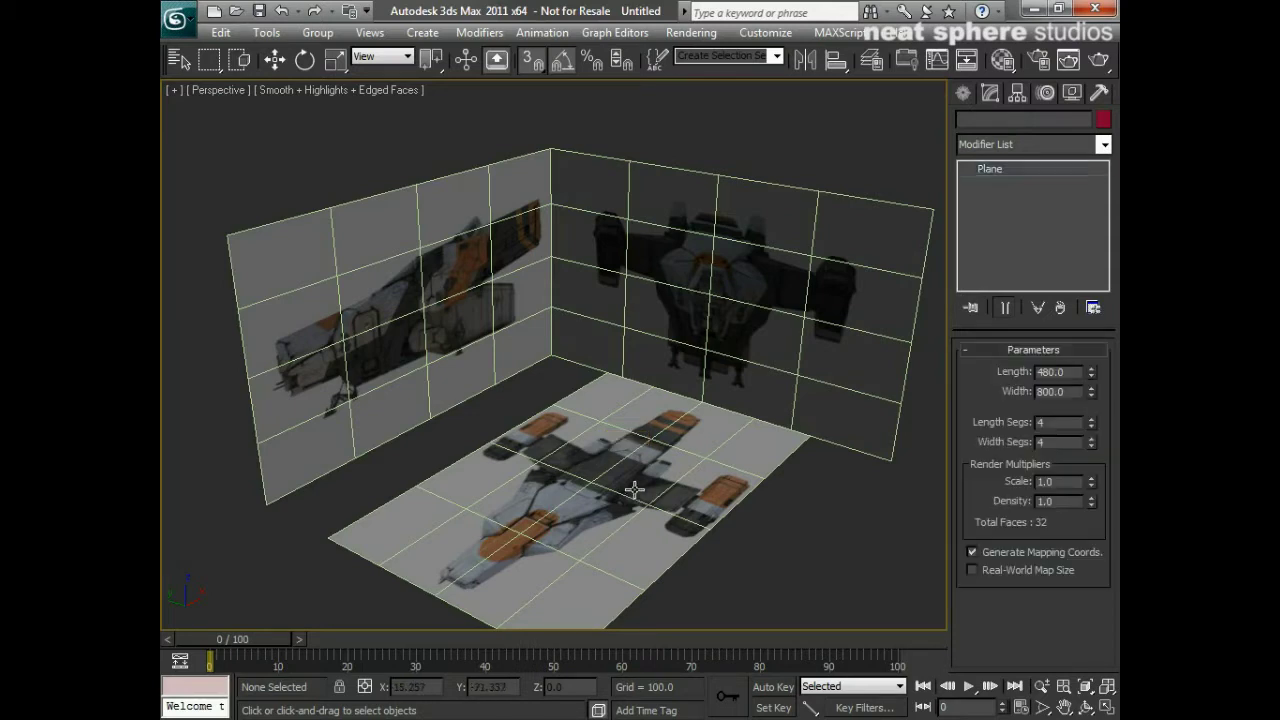
left_click(449, 324)
left_click(609, 314)
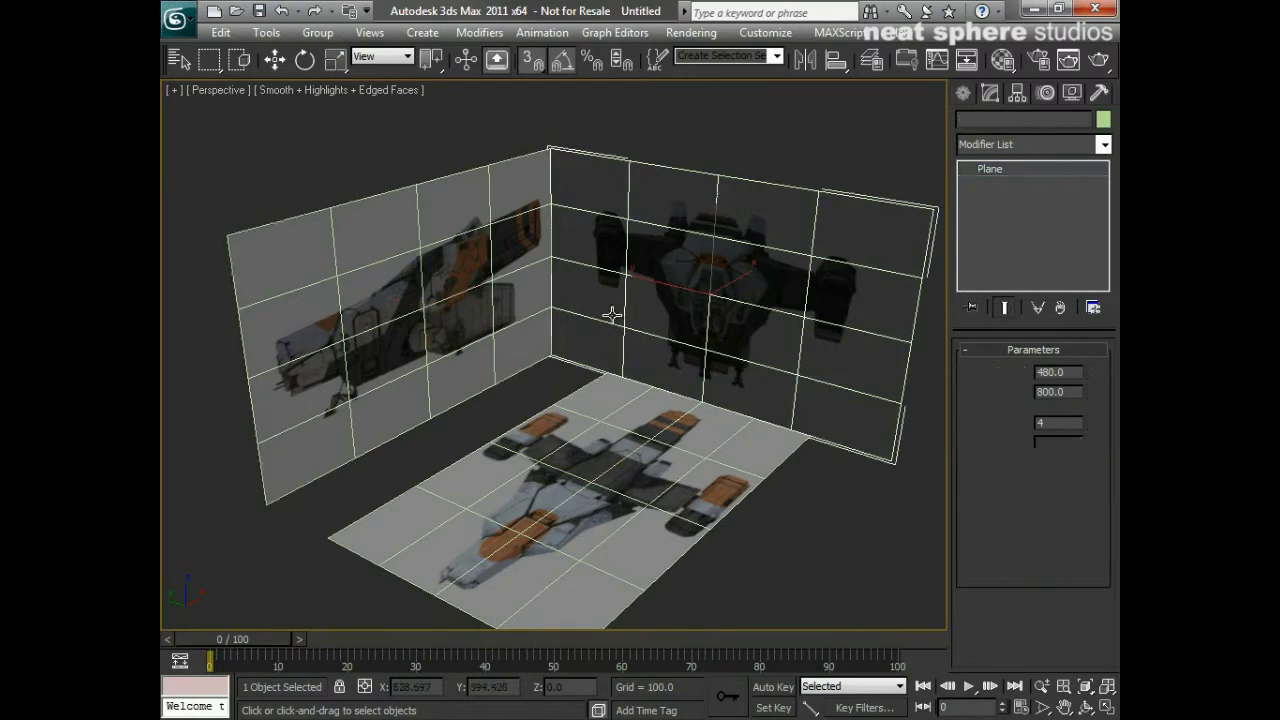
left_click(618, 413)
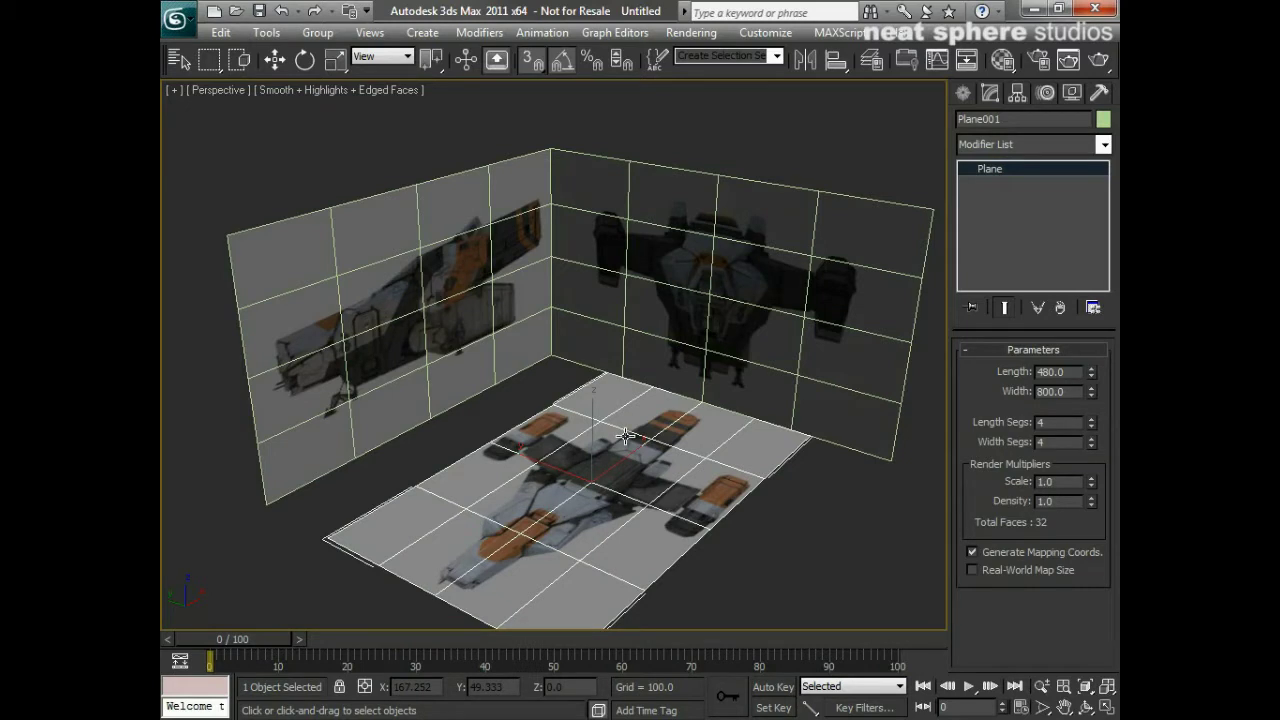
key("ctrl+a")
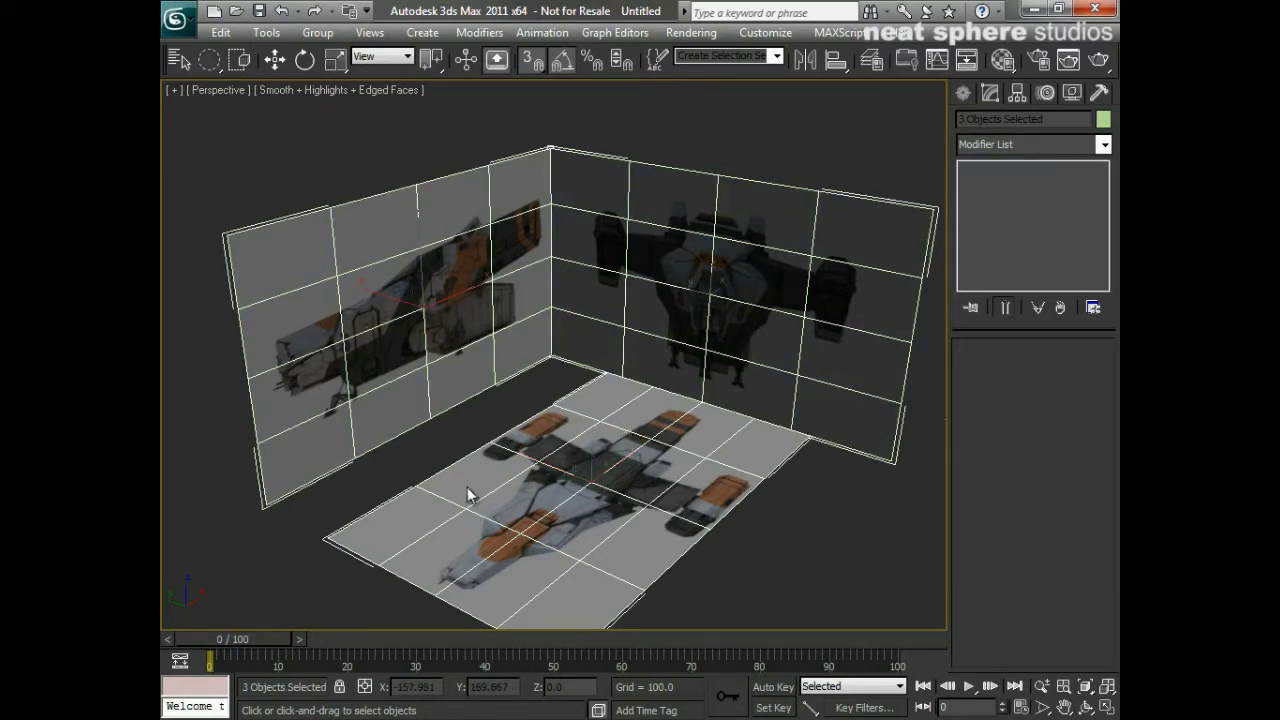
left_click_drag(205, 62, 220, 94)
- Turn off Show Frozen in Gray in the three reference planes' Object Properties
right_click(424, 306)
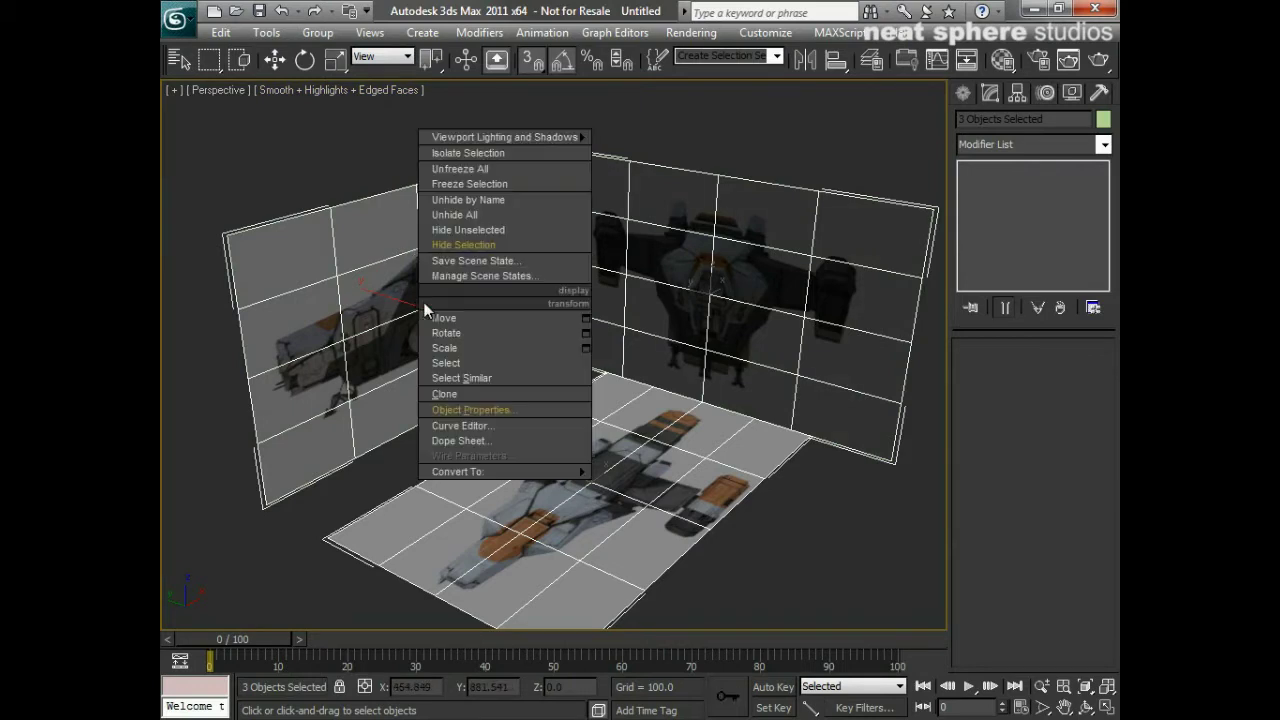
left_click(464, 409)
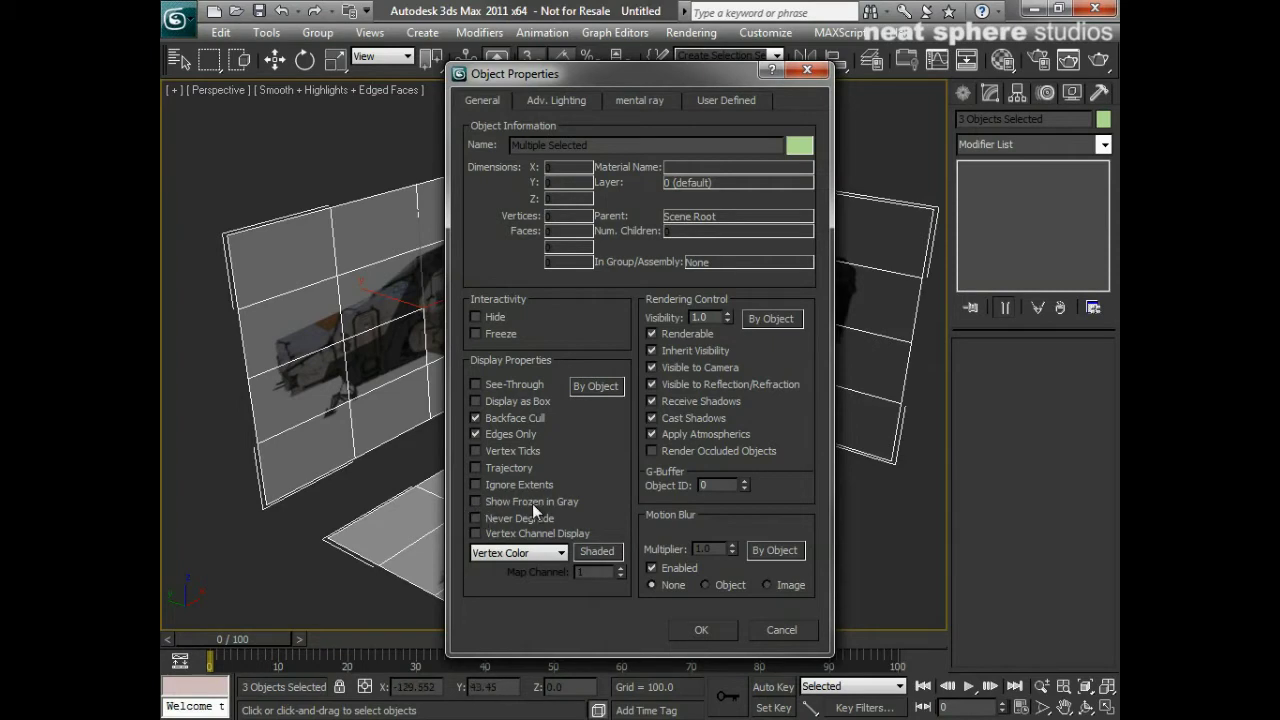
left_click(708, 631)
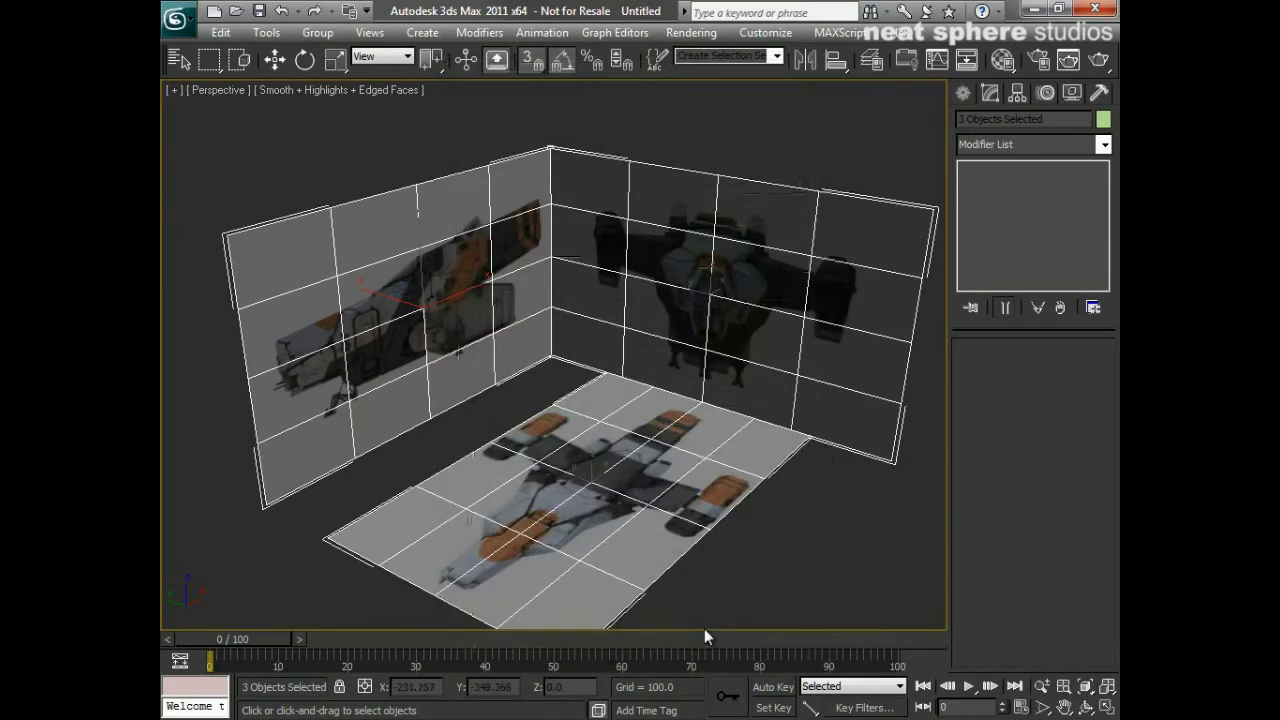
scroll(731, 366, "up", 3)
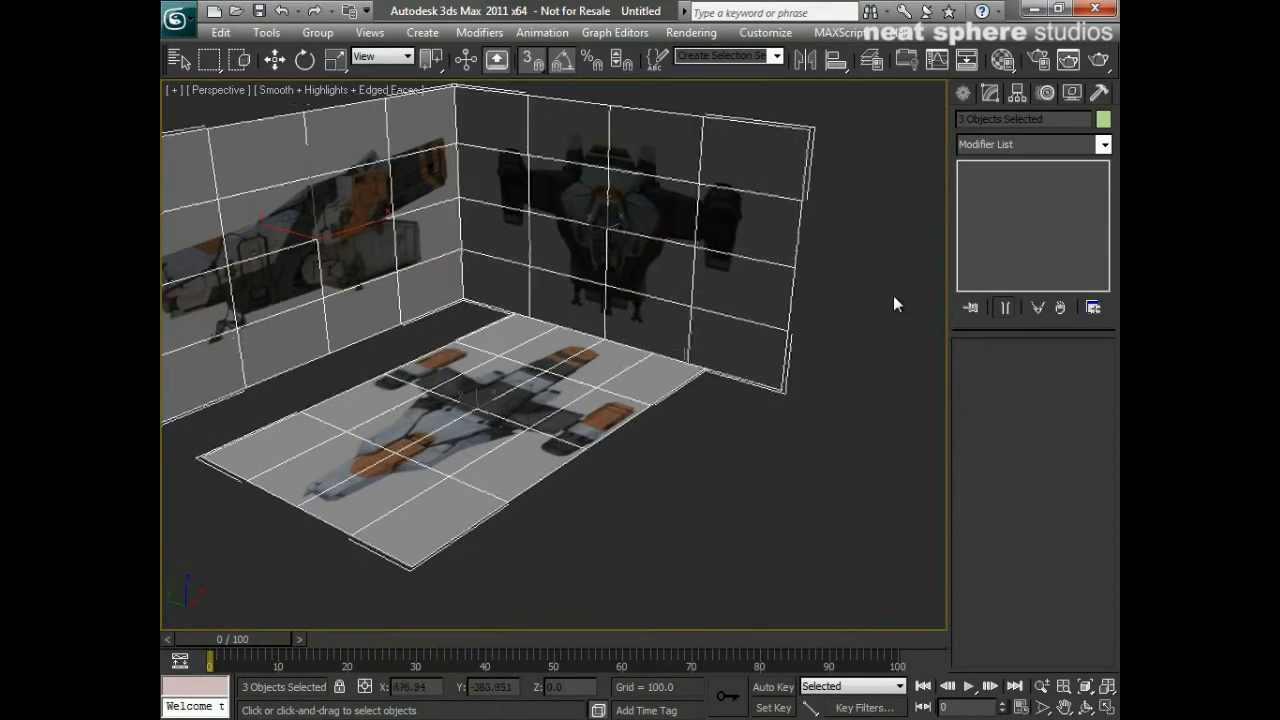
- Draw a small test plane beside the floor plane and apply the ship texture material
left_click(966, 93)
left_click(1066, 291)
left_click_drag(742, 438, 735, 600)
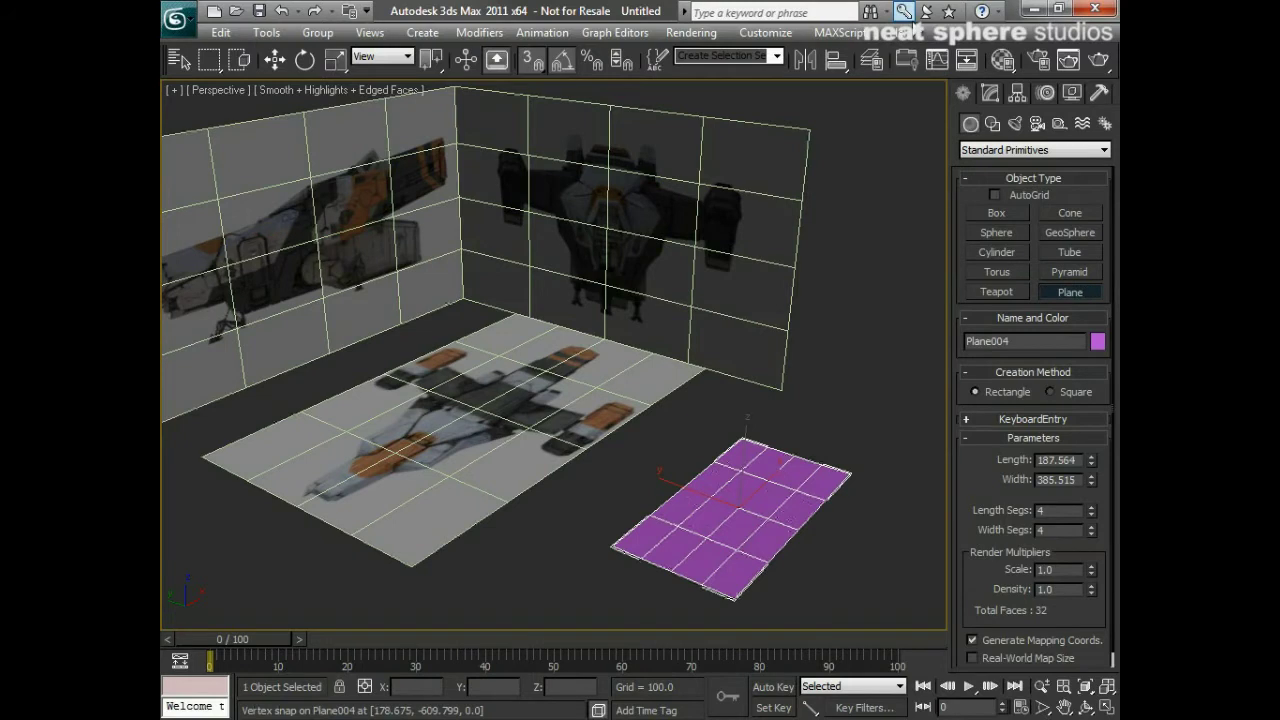
left_click(1003, 60)
left_click_drag(410, 113, 684, 490)
left_click(480, 18)
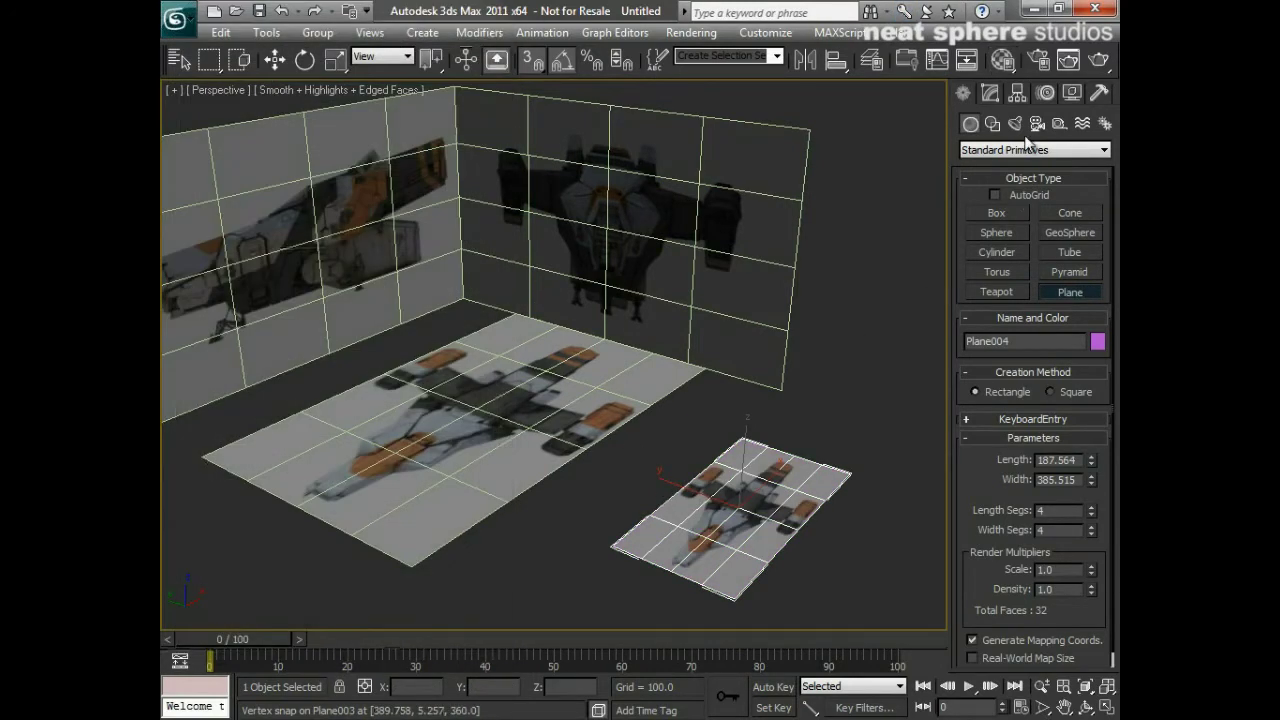
- Freeze the test plane, then Unfreeze All and delete the test plane
left_click(1069, 93)
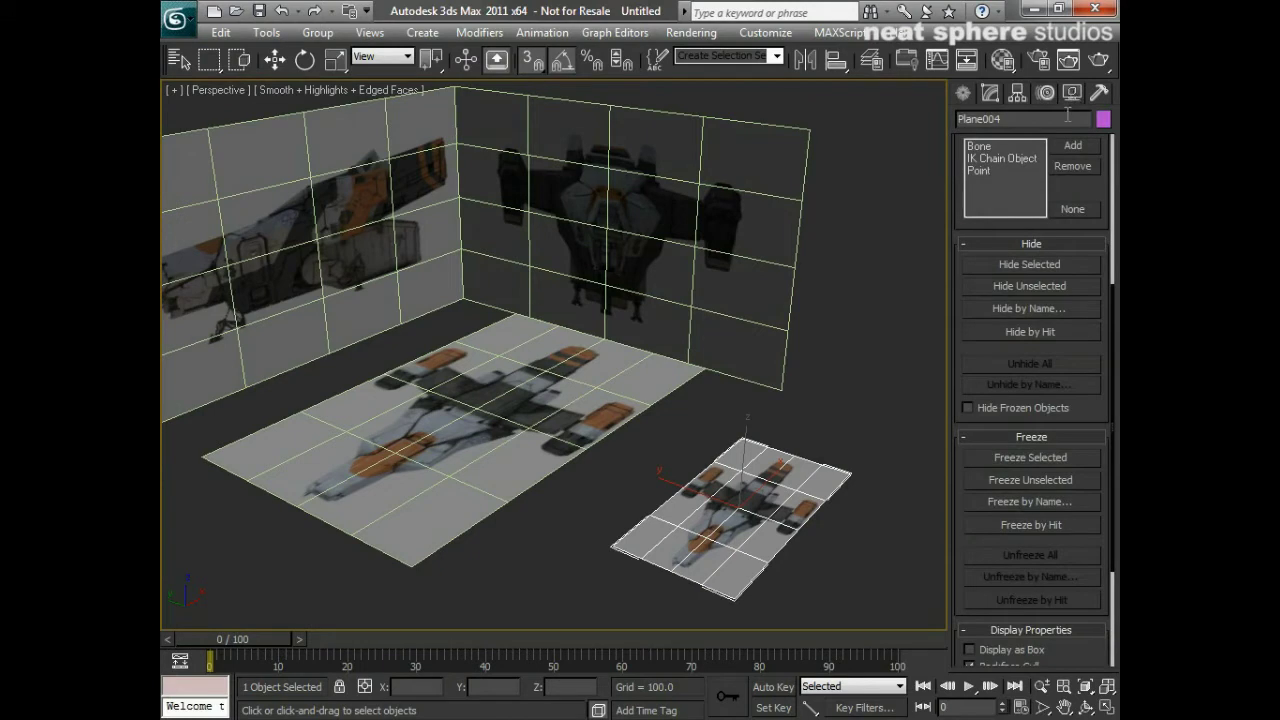
left_click(1044, 456)
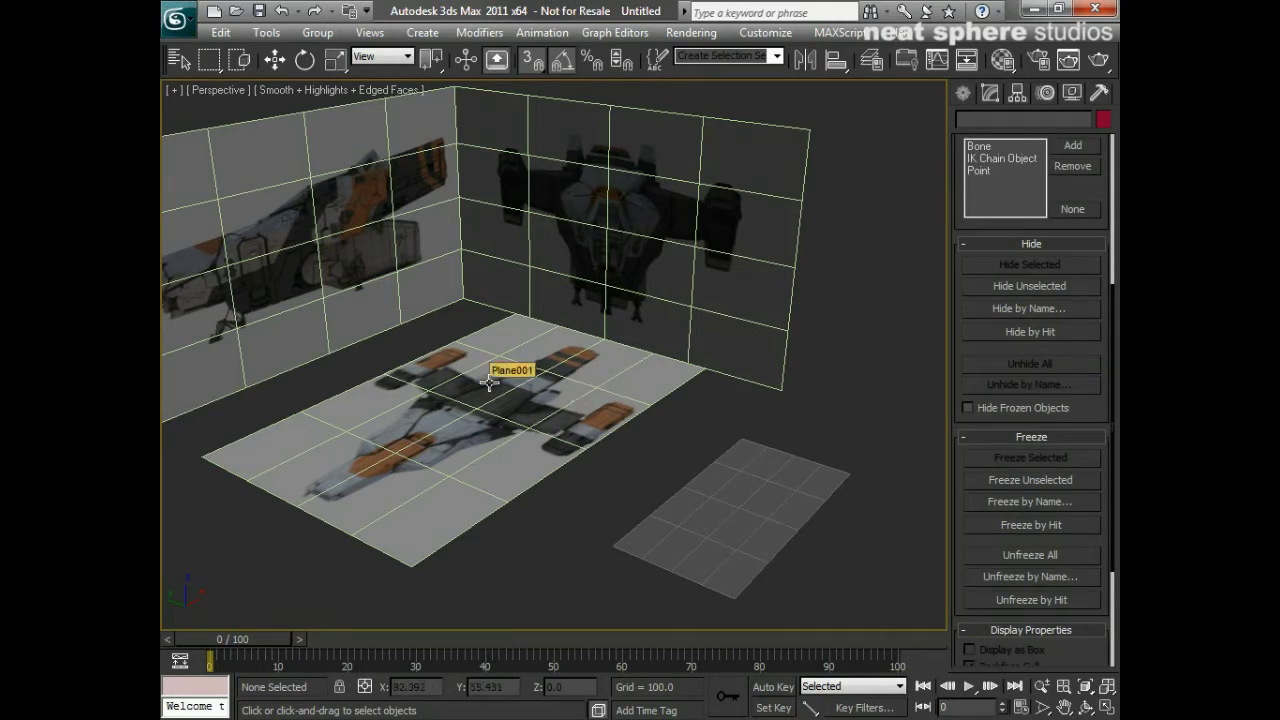
left_click(1038, 555)
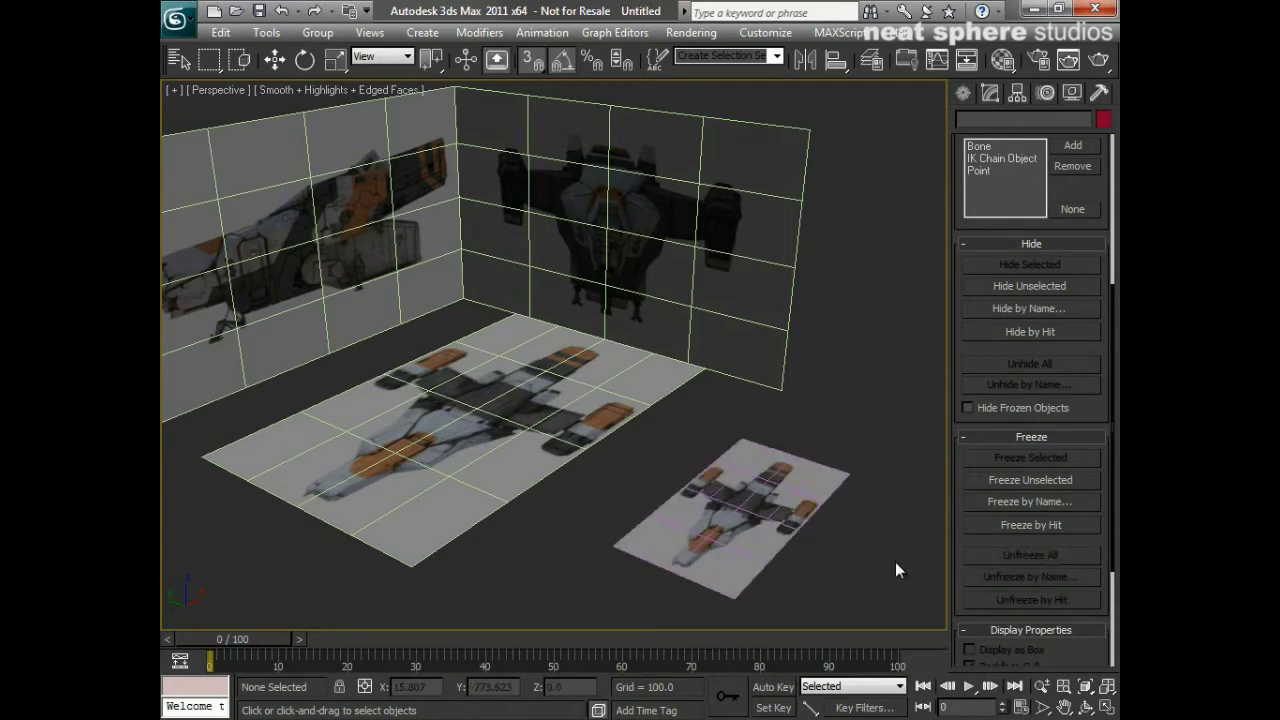
left_click(770, 526)
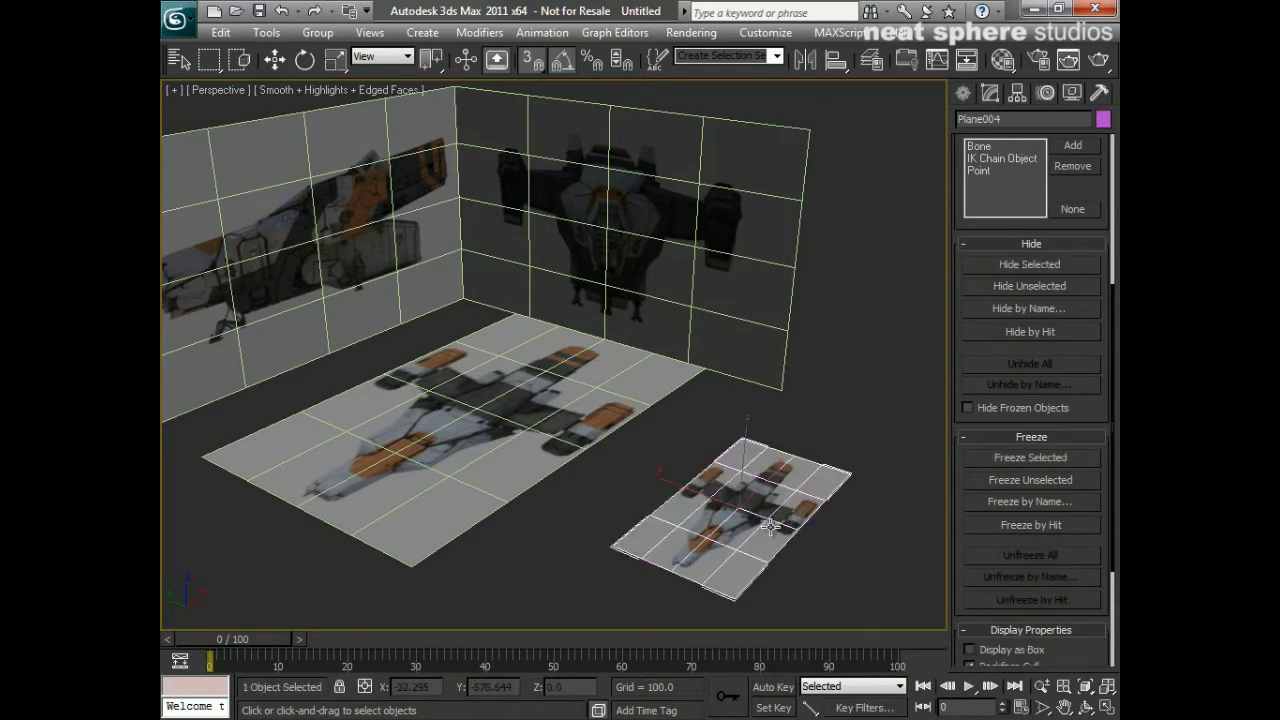
key("Delete")
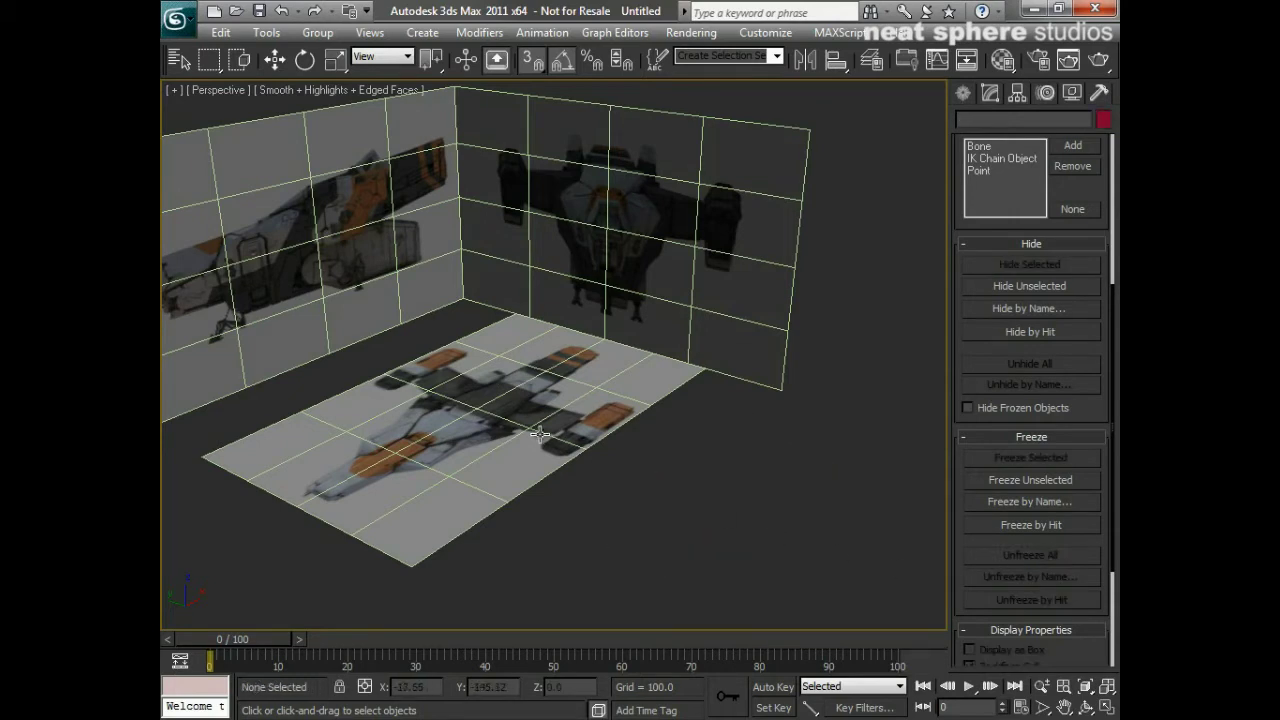
- Zoom extents, select all three reference planes, and close their Object Properties unchanged
key("z")
left_click_drag(713, 116, 365, 514)
right_click(650, 229)
left_click(710, 345)
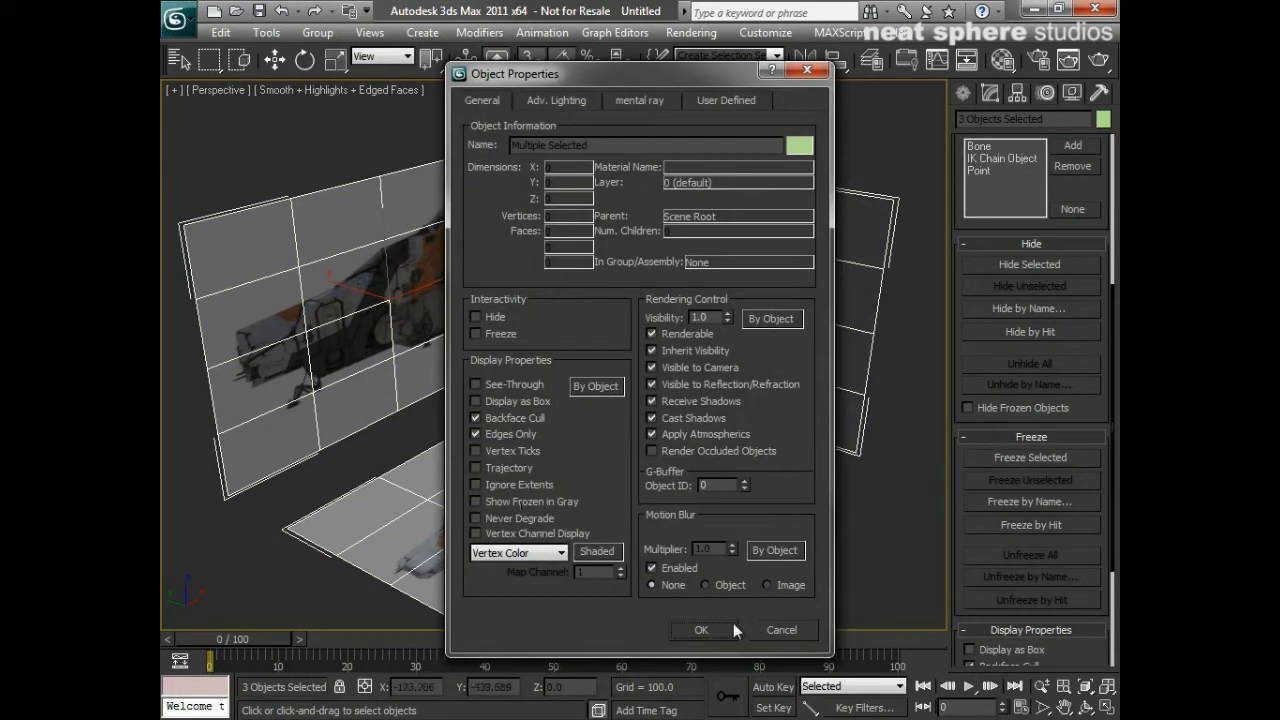
left_click(777, 631)
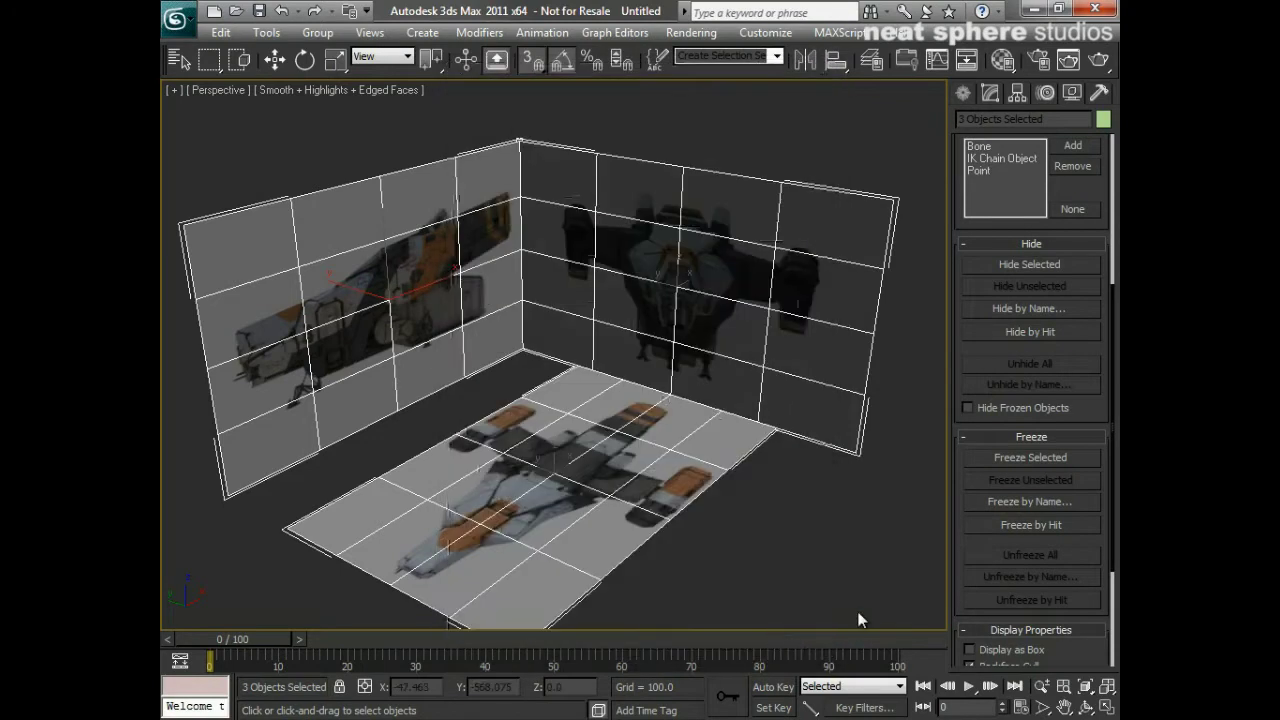
- Freeze the three reference planes and check they can no longer be selected
left_click(1018, 458)
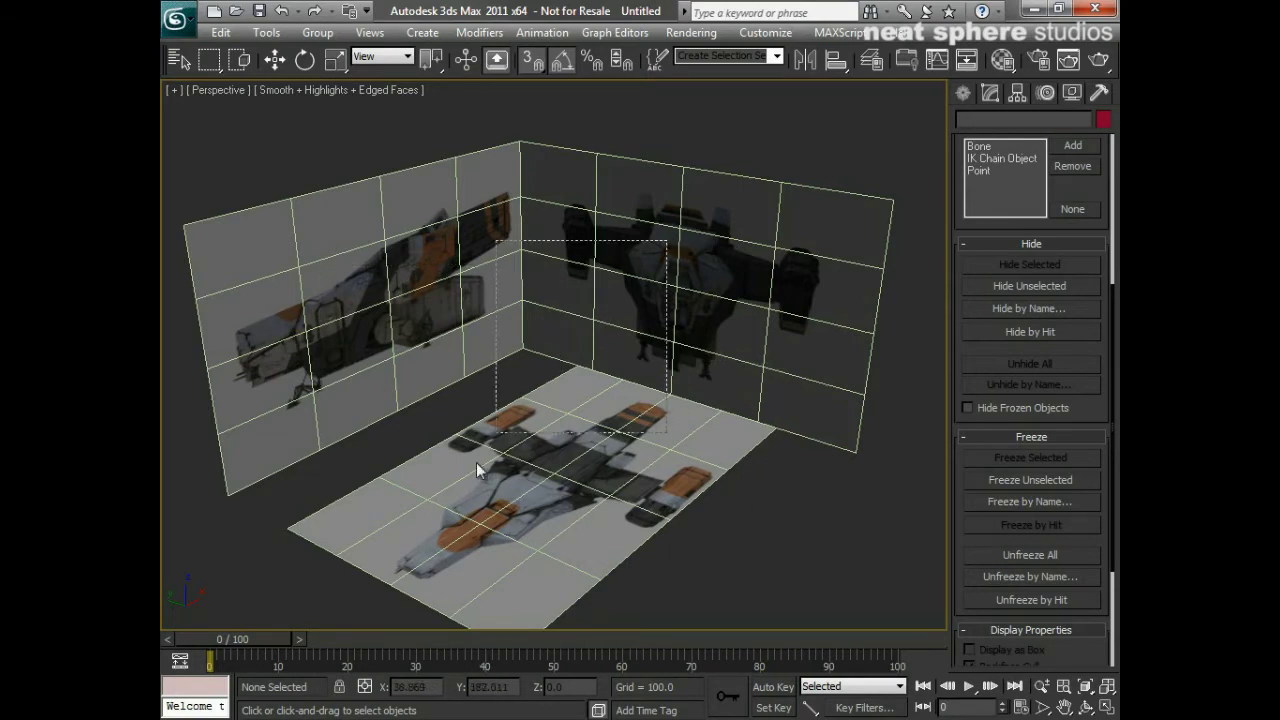
mouse_move(533, 497)
middle_mouse_down("ctrl+alt")
mouse_move(535, 540)
mouse_move(594, 569)
mouse_move(431, 520)
mouse_move(540, 505)
middle_mouse_up("ctrl+alt")
right_click(672, 170)
left_click_drag(672, 148, 400, 453)
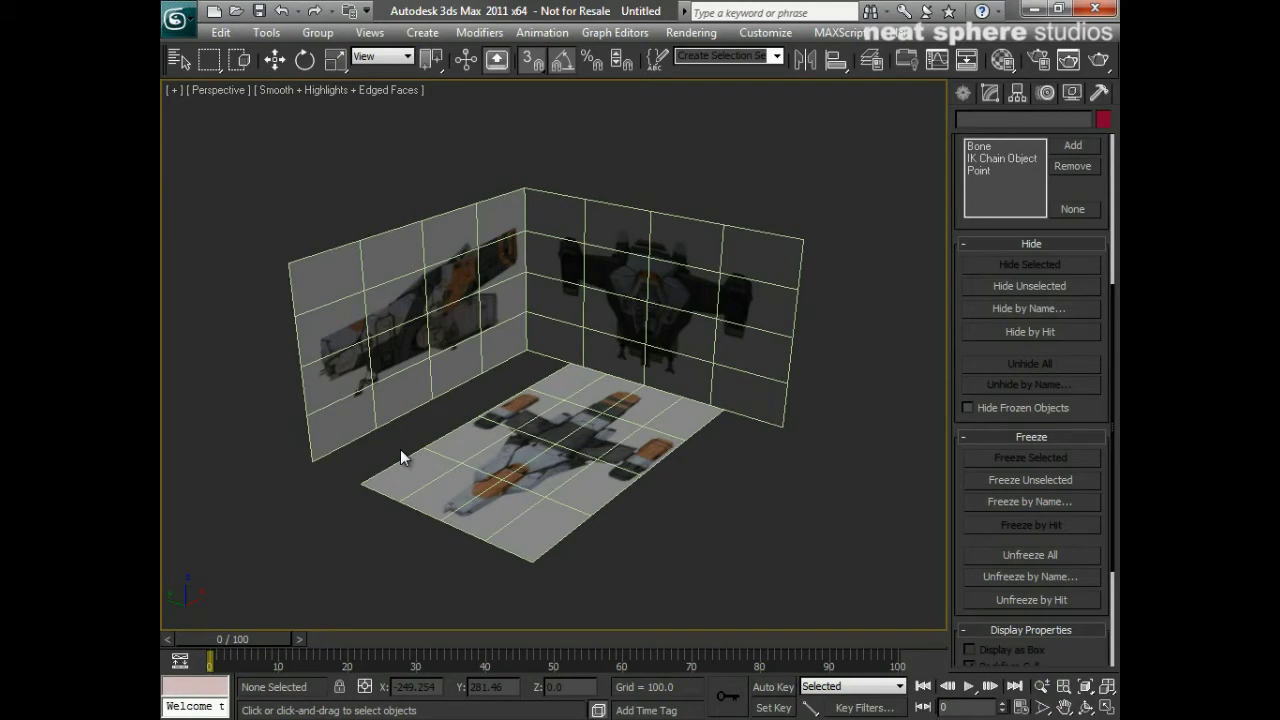
left_click(963, 93)
- Create a tall box standing on the floor plane's top-view ship image
left_click(996, 213)
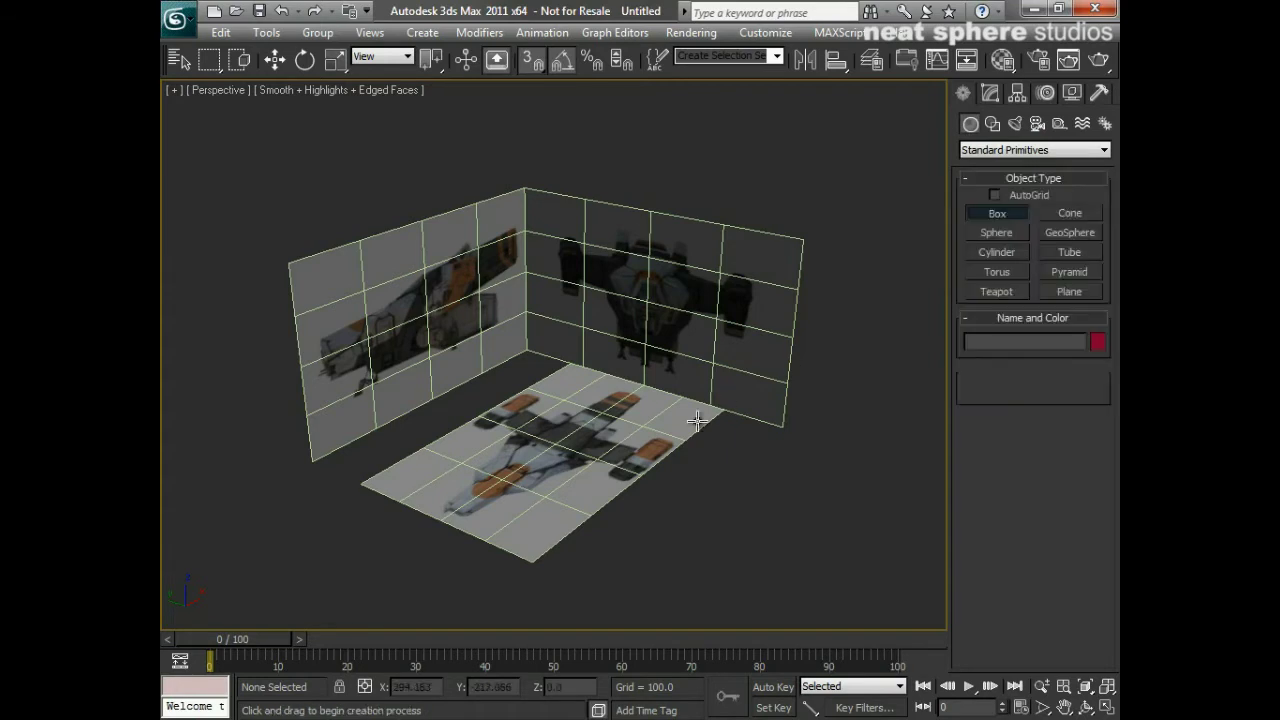
middle_click_drag(480, 450, 577, 464, "alt")
left_click_drag(531, 421, 540, 462)
left_click(527, 400)
right_click(520, 470)
middle_click_drag(520, 475, 520, 438, "alt")
- Use the four-view layout, zoom extents all, shade front, top and left views, and hide the left grid
key("alt+w")
right_click(631, 310)
left_click(1108, 686)
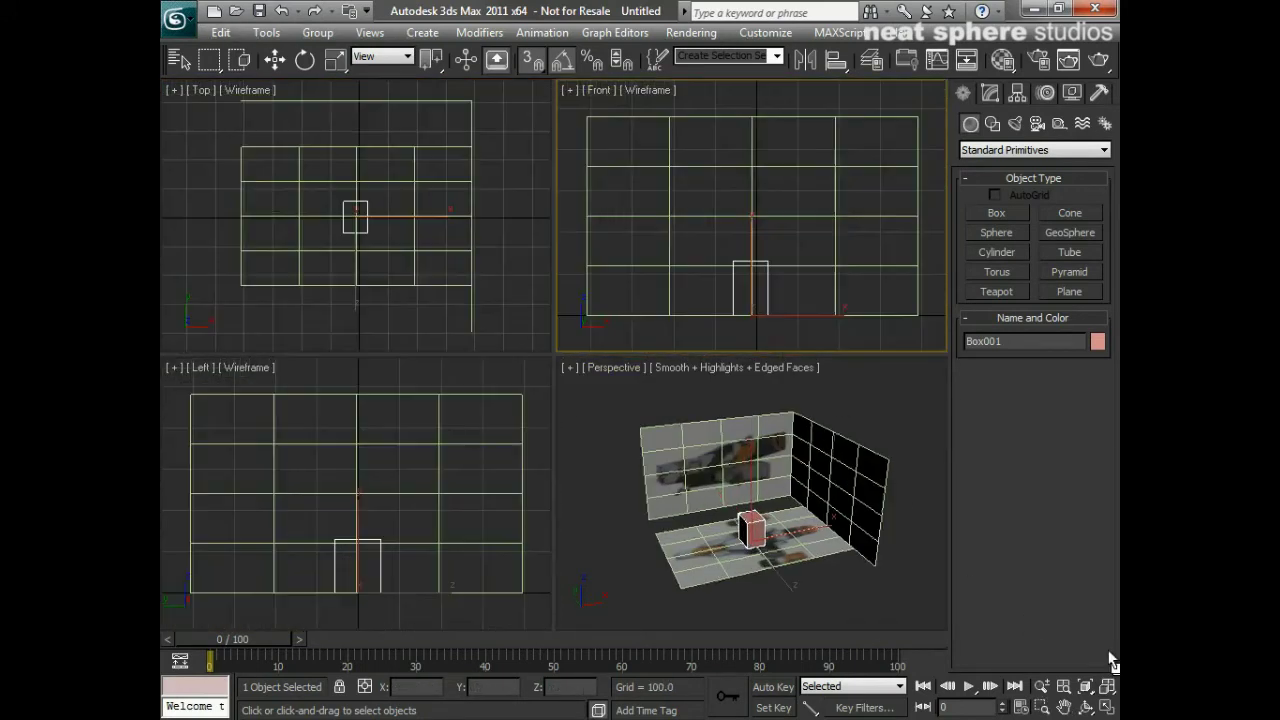
key("F3")
right_click(464, 248)
key("F3")
right_click(423, 398)
key("F3")
key("g")
right_click(433, 250)
right_click(700, 250)
- Hide the front view grid and raise the box above the floor plane
key("g")
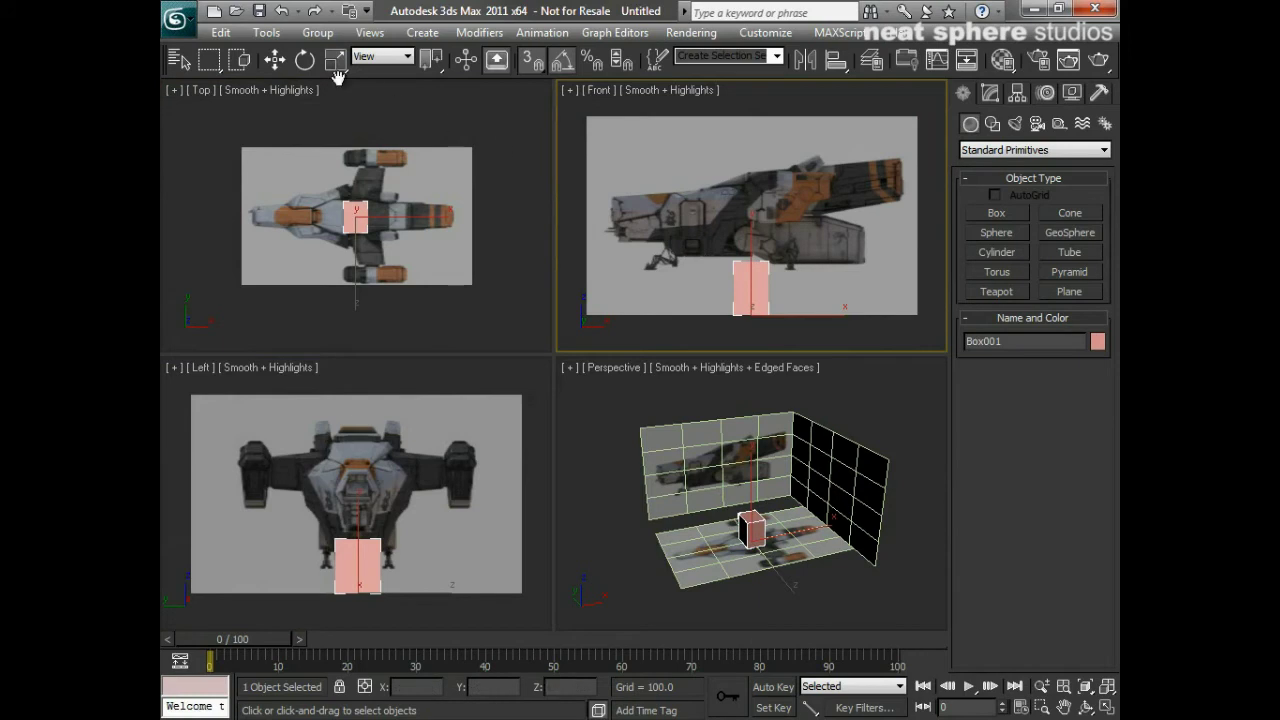
left_click(274, 60)
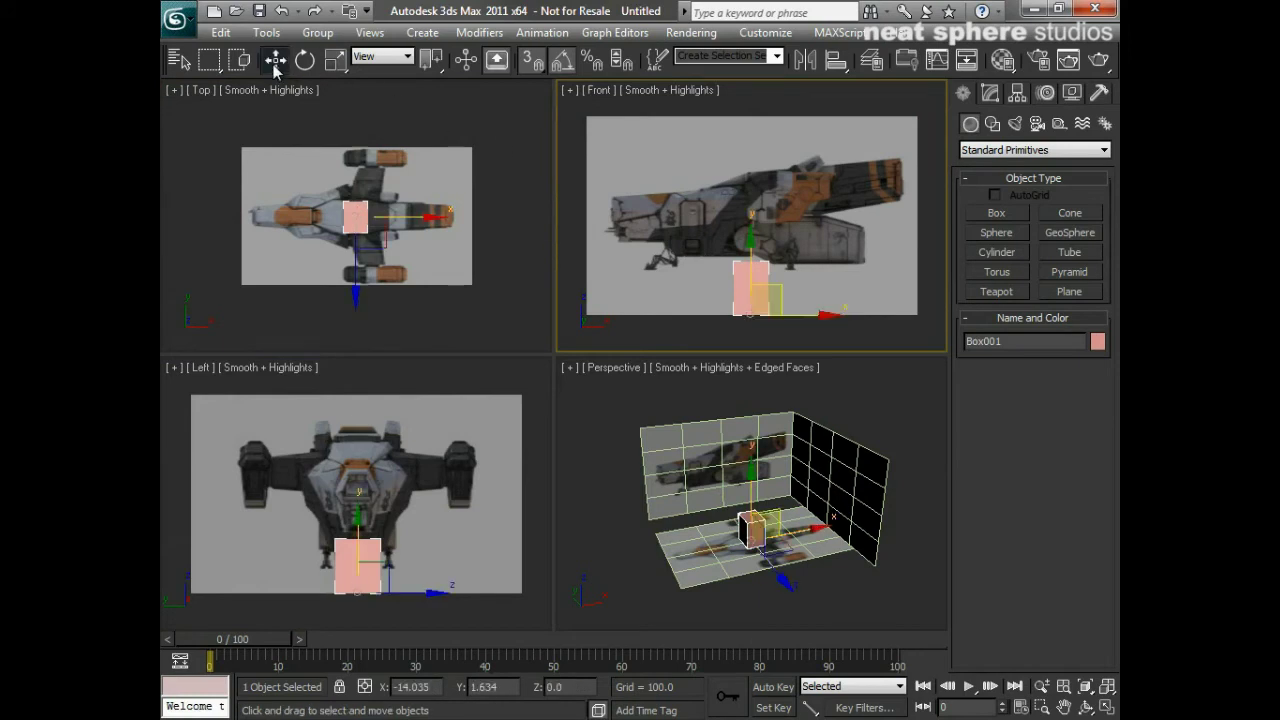
right_click(735, 494)
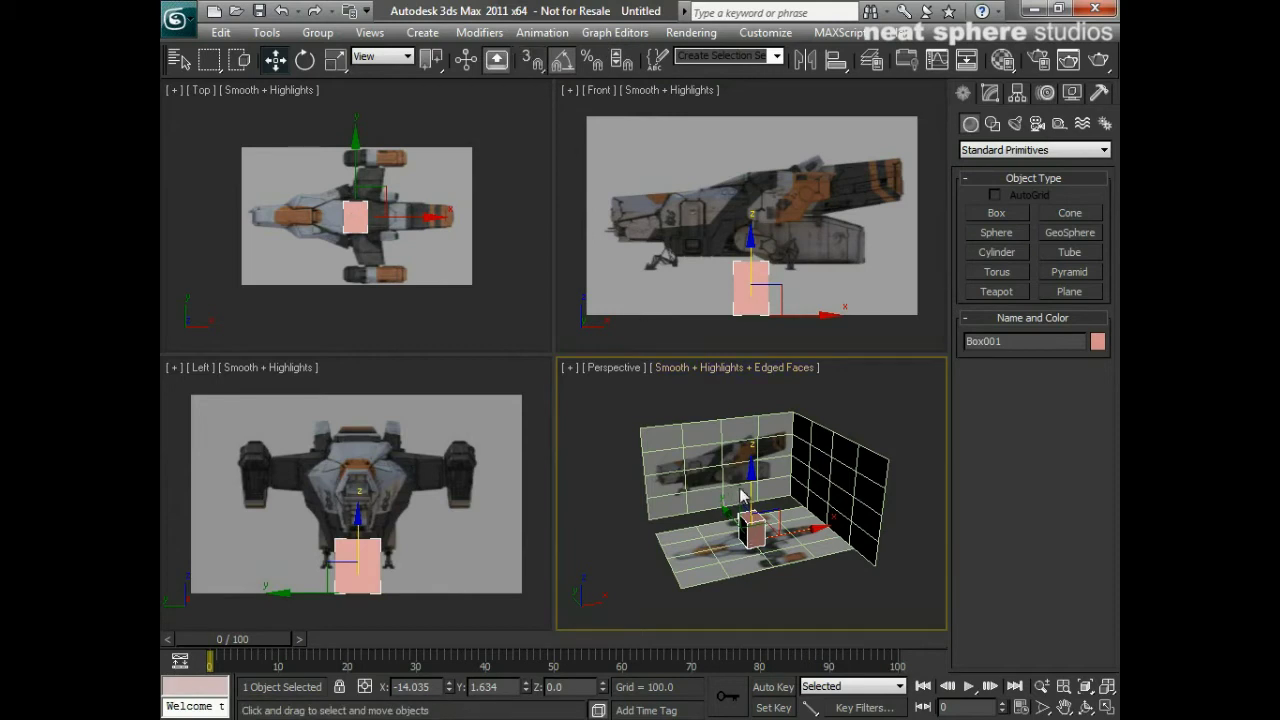
left_click_drag(750, 490, 757, 462)
- Slide the box along X toward the ship's nose, to X −190.611
left_click_drag(783, 212, 723, 222)
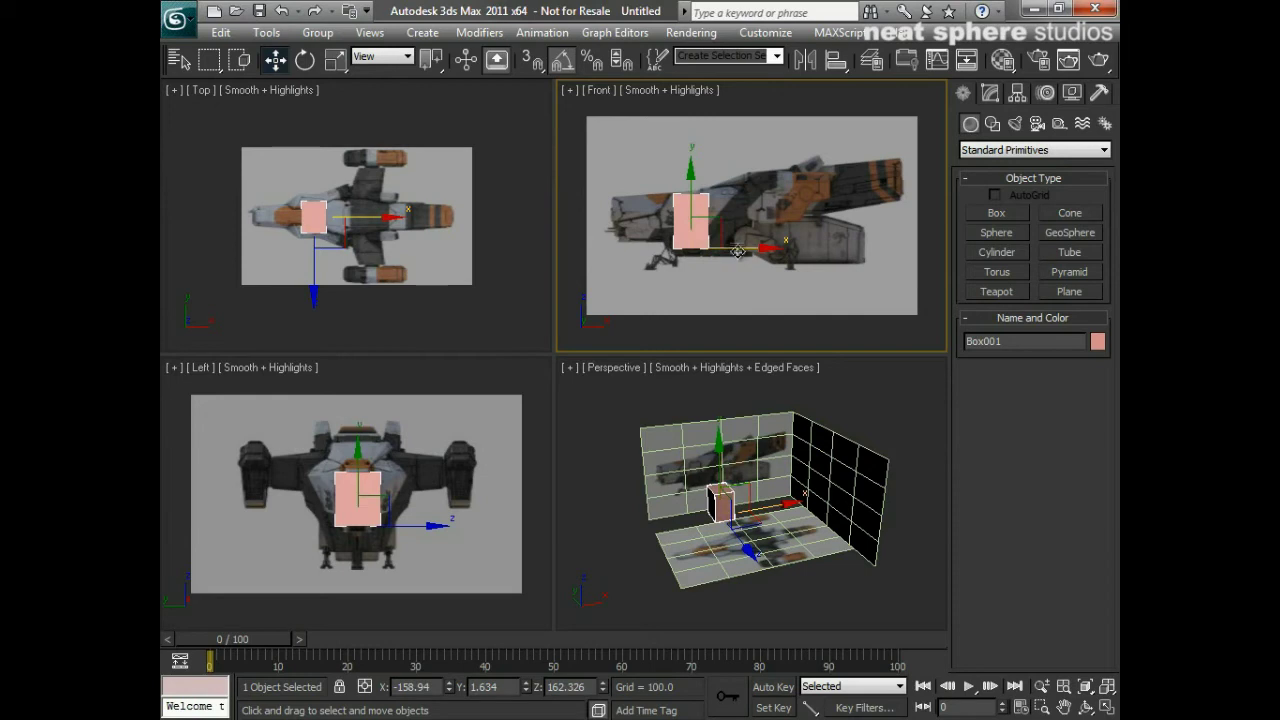
mouse_move(736, 256)
left_mouse_down()
mouse_move(776, 257)
mouse_move(735, 258)
left_mouse_up()
left_click_drag(354, 219, 346, 219)
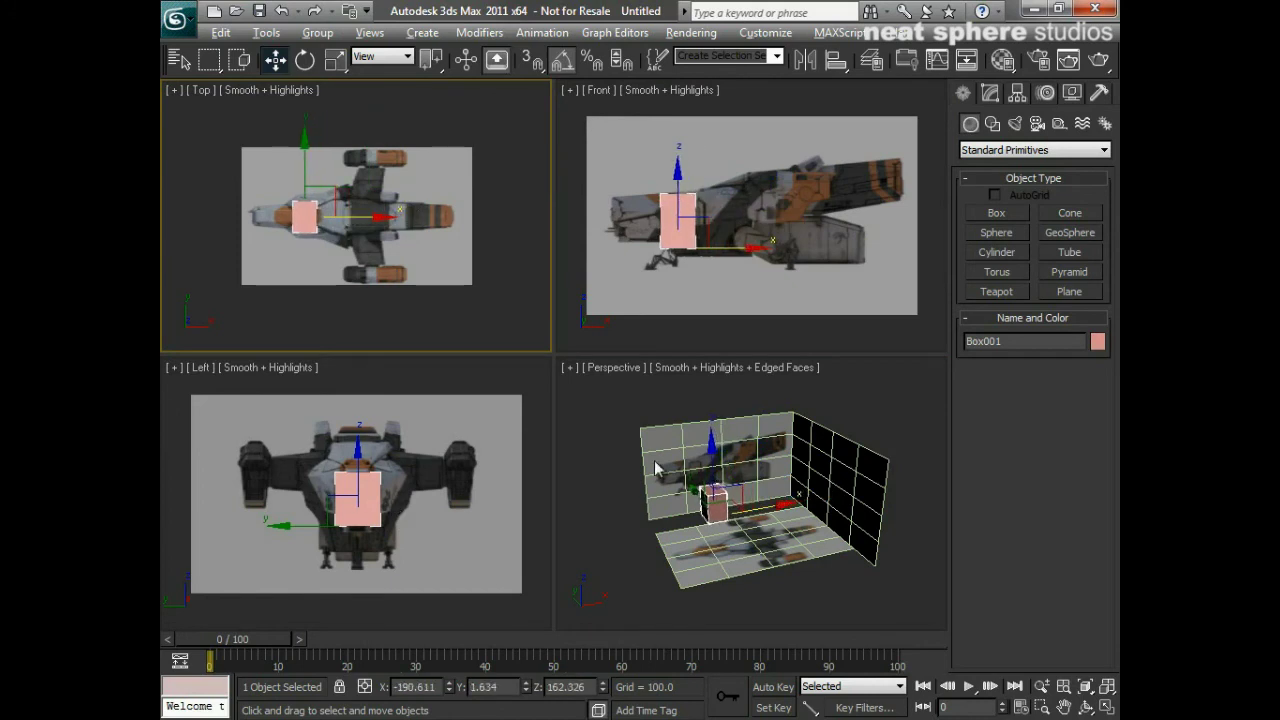
middle_click_drag(655, 467, 709, 458, "alt")
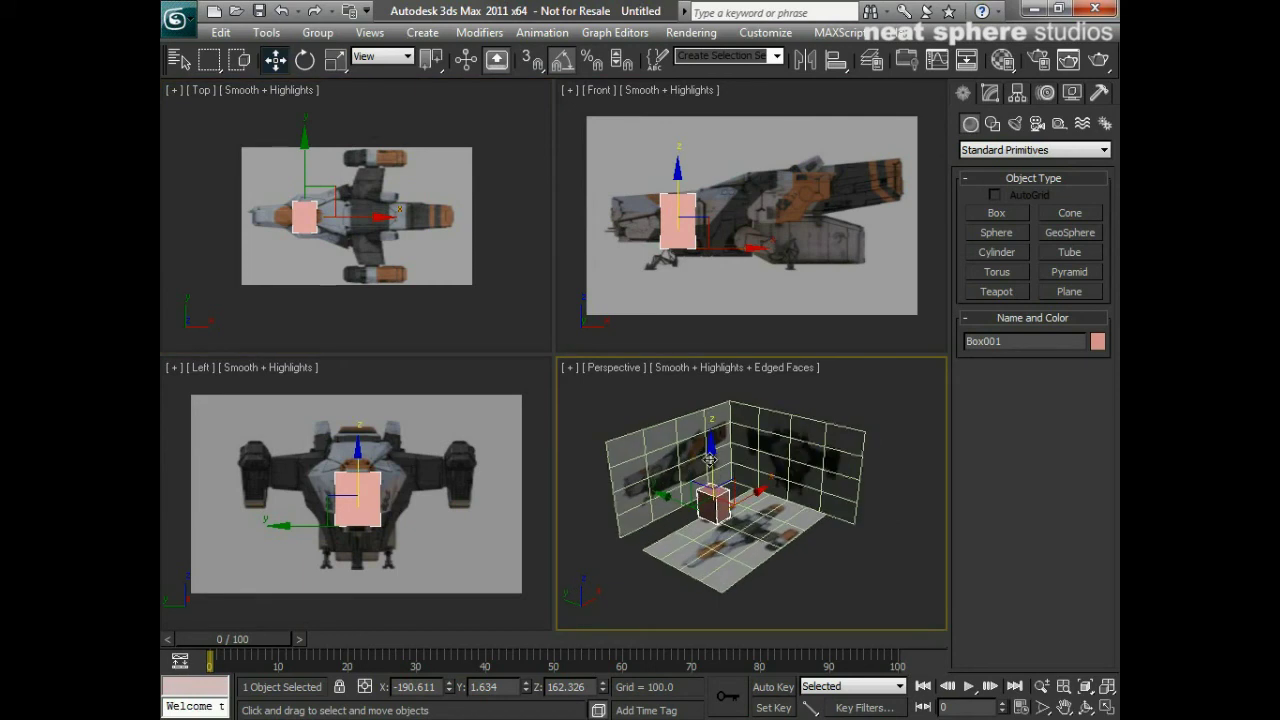